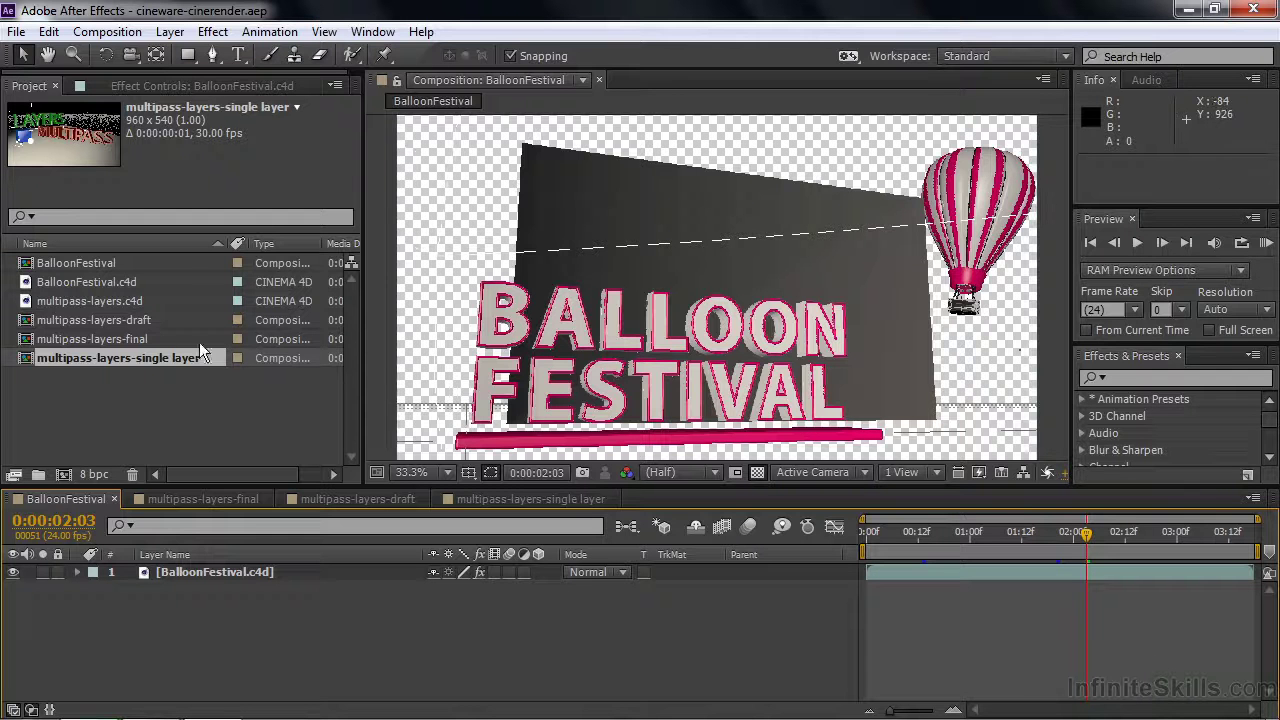
Step: Open the original BalloonFestival.c4d source file from the project in CINEMA 4D, and return to After Effects
click(86, 282)
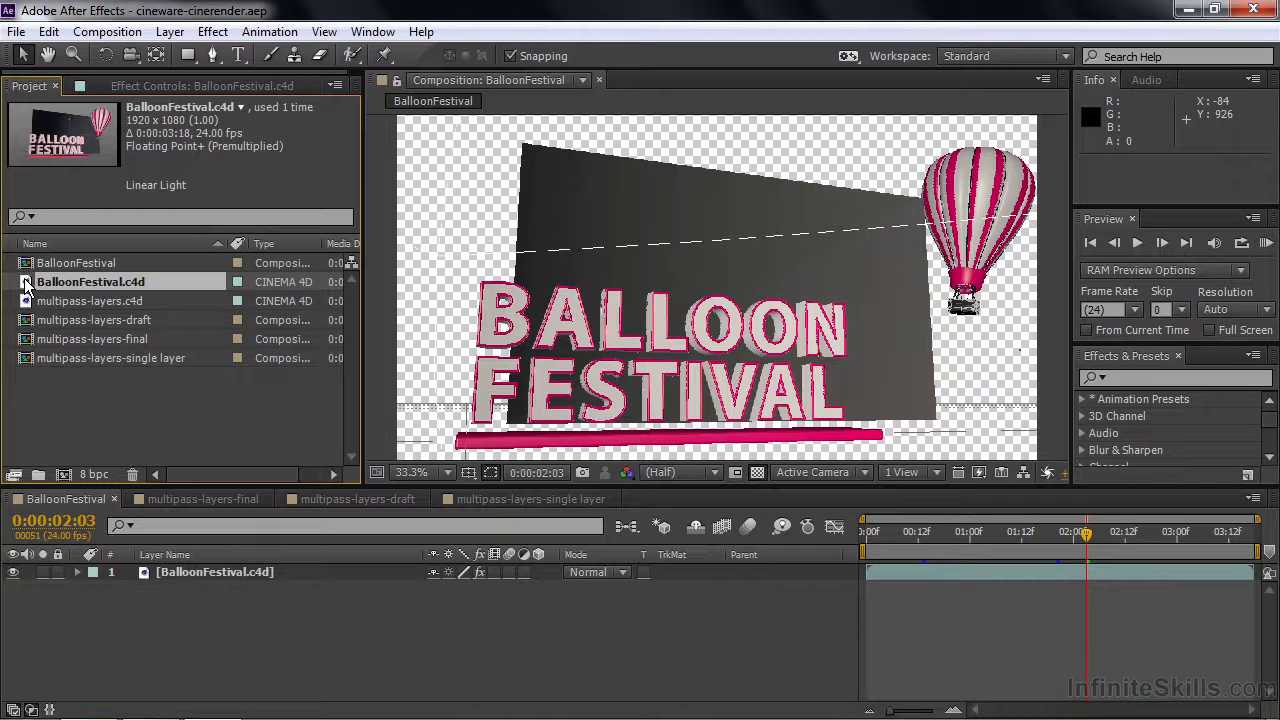
click(49, 32)
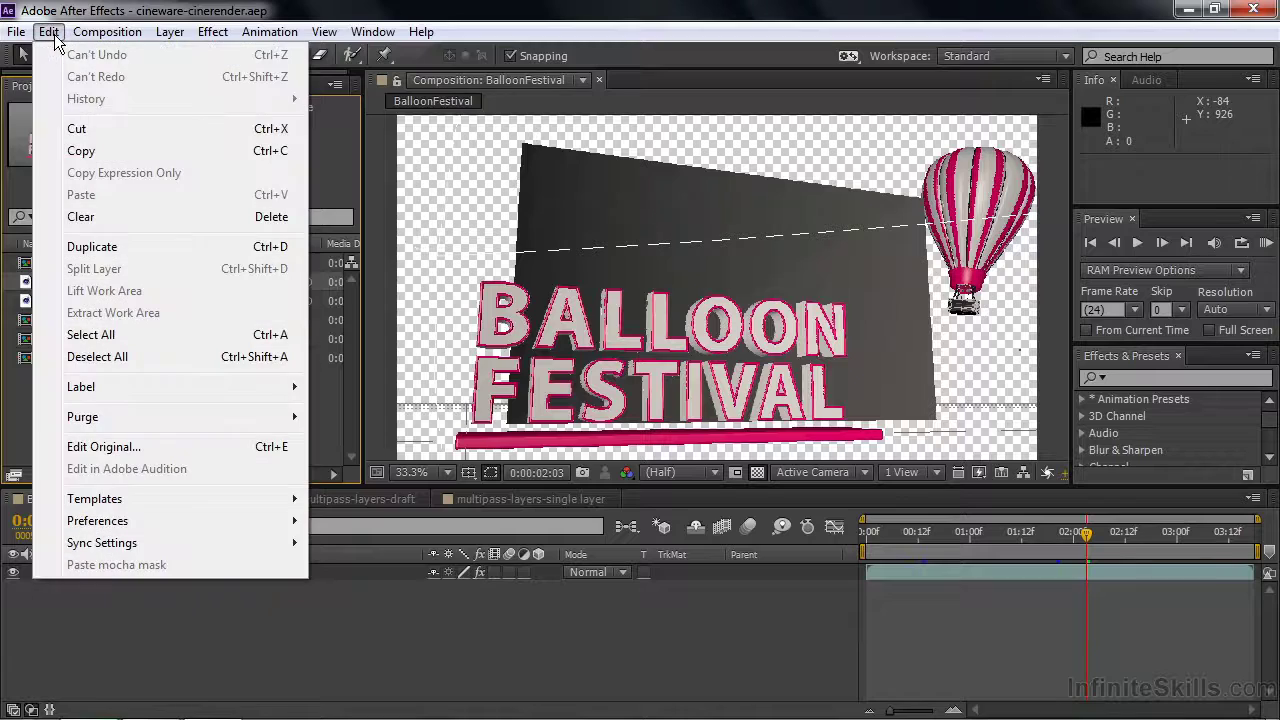
click(104, 447)
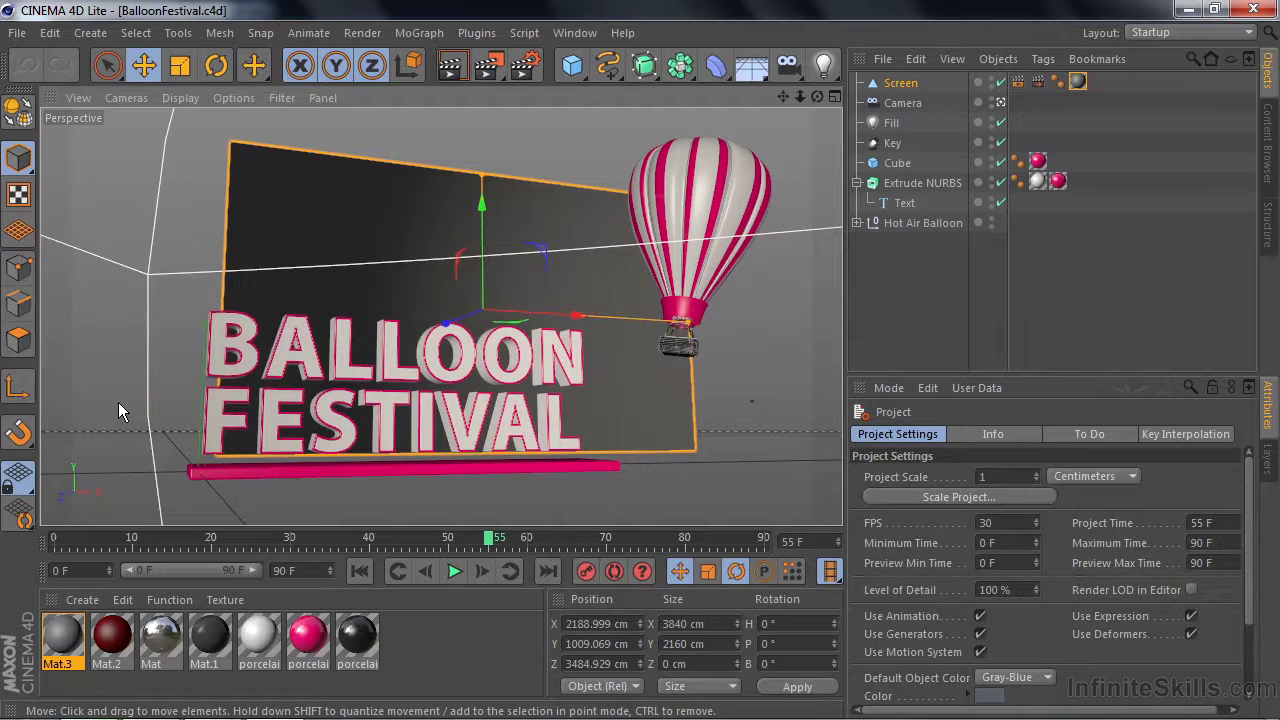
key(alt+Tab)
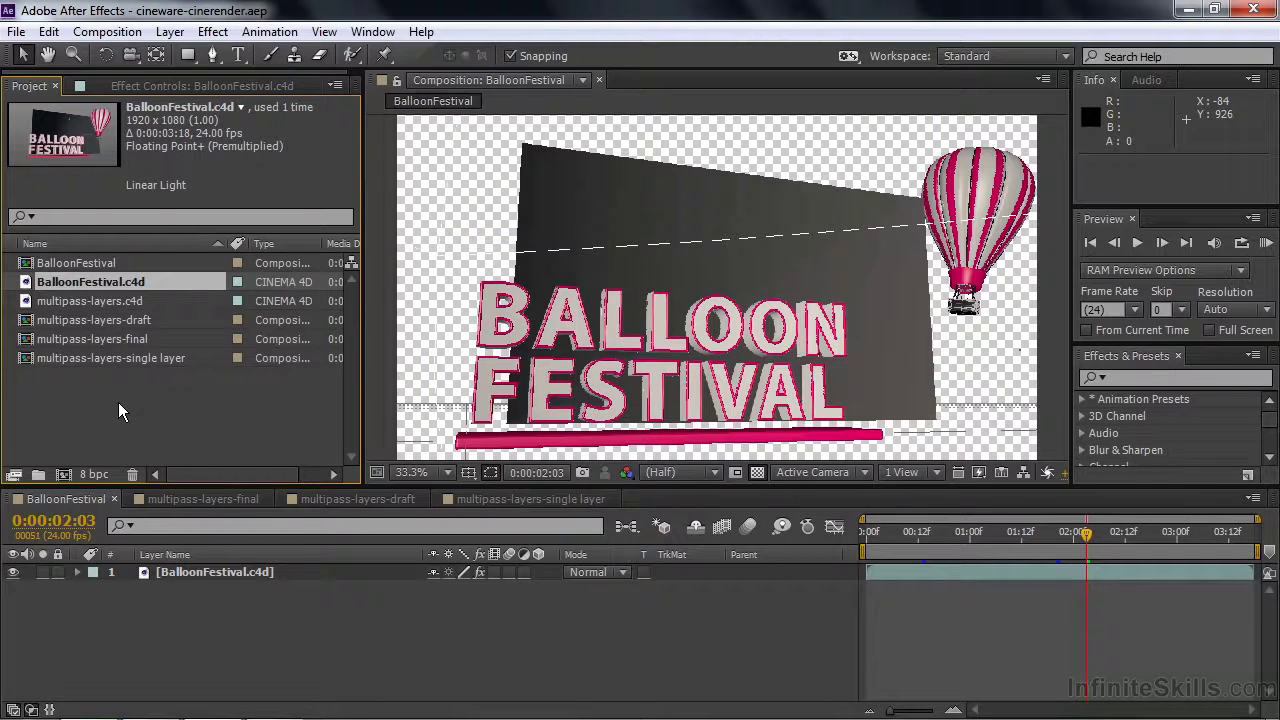
Step: Open the original multipass-layers.c4d source file from the project for editing in CINEMA 4D
click(30, 306)
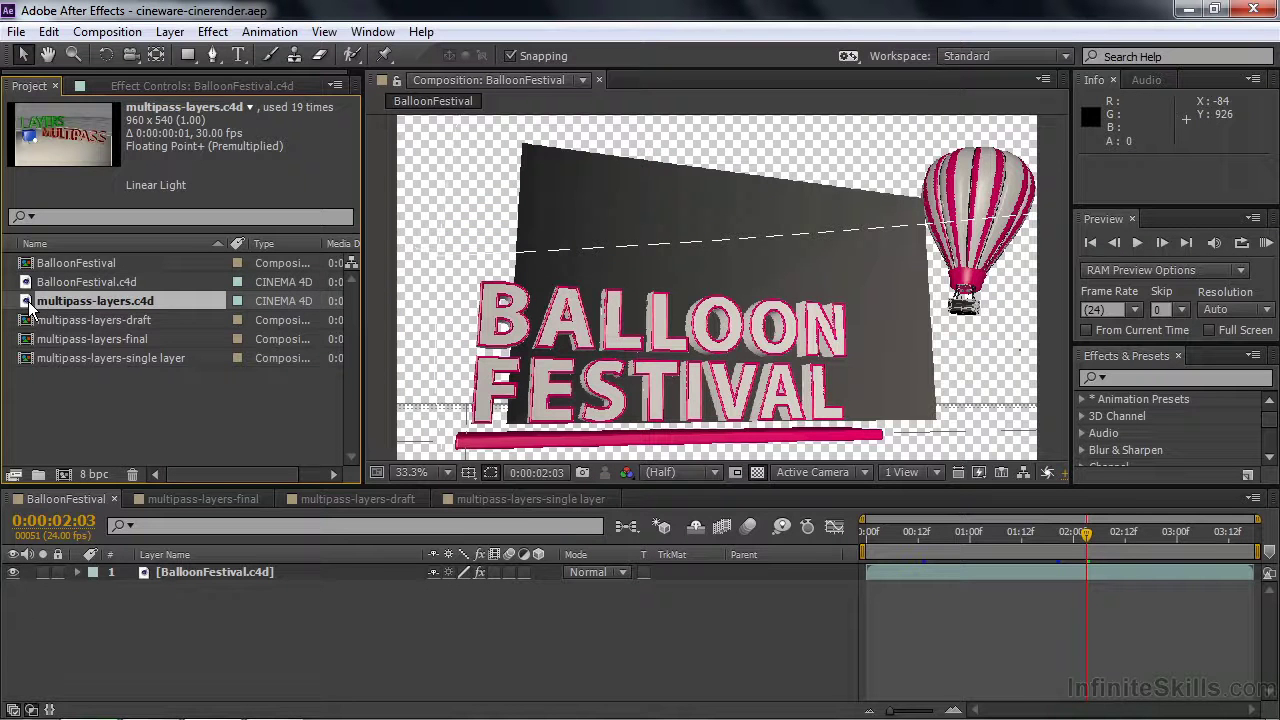
click(48, 31)
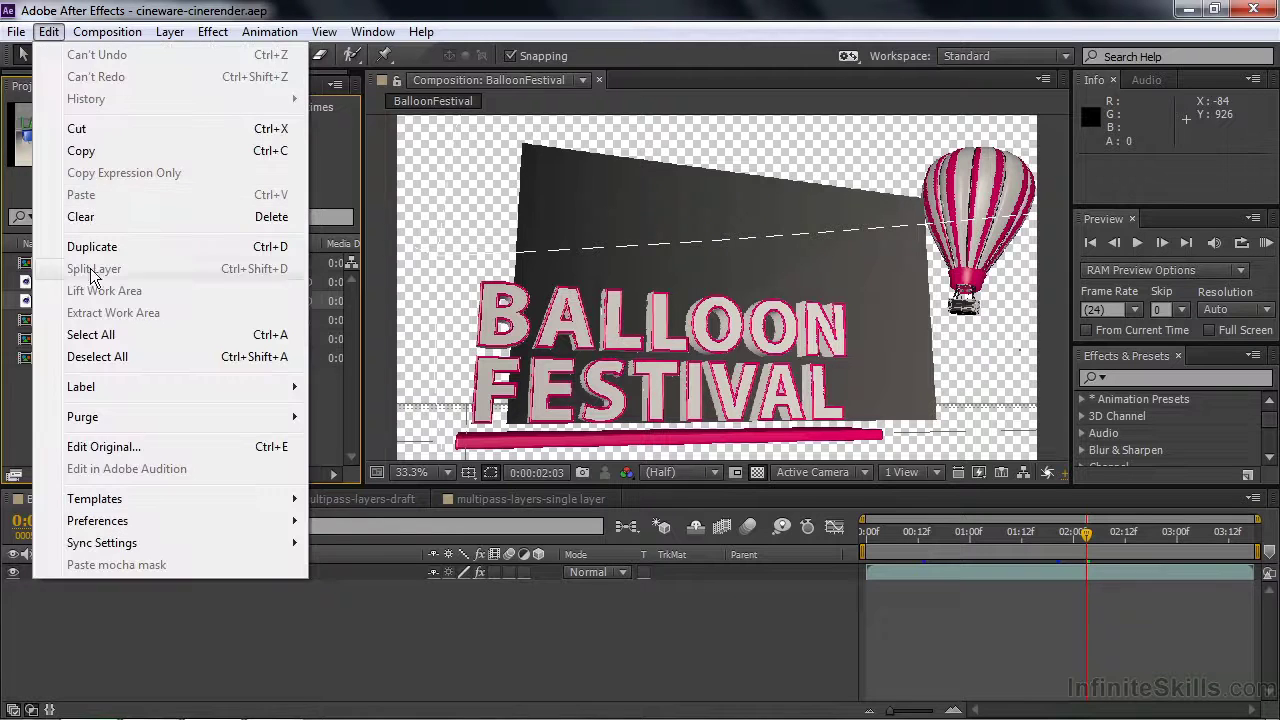
click(101, 445)
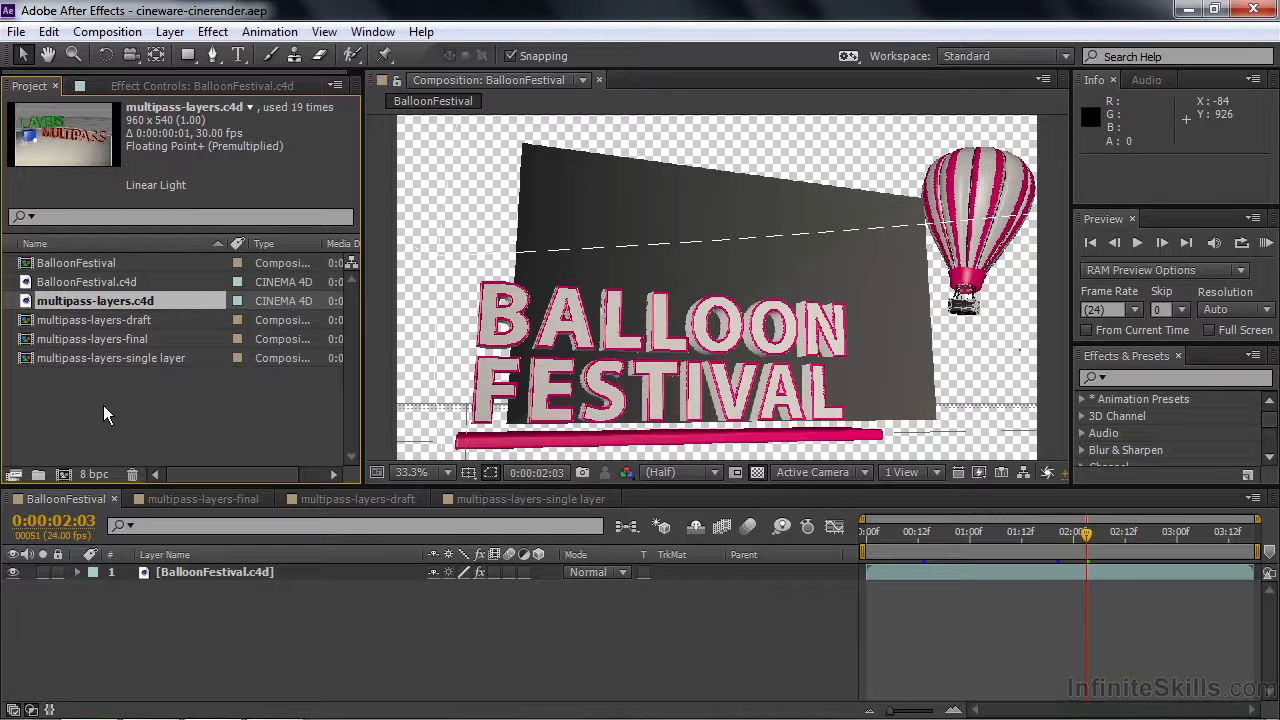
Step: Show the CINEWARE effect settings of the BalloonFestival.c4d layer
click(151, 575)
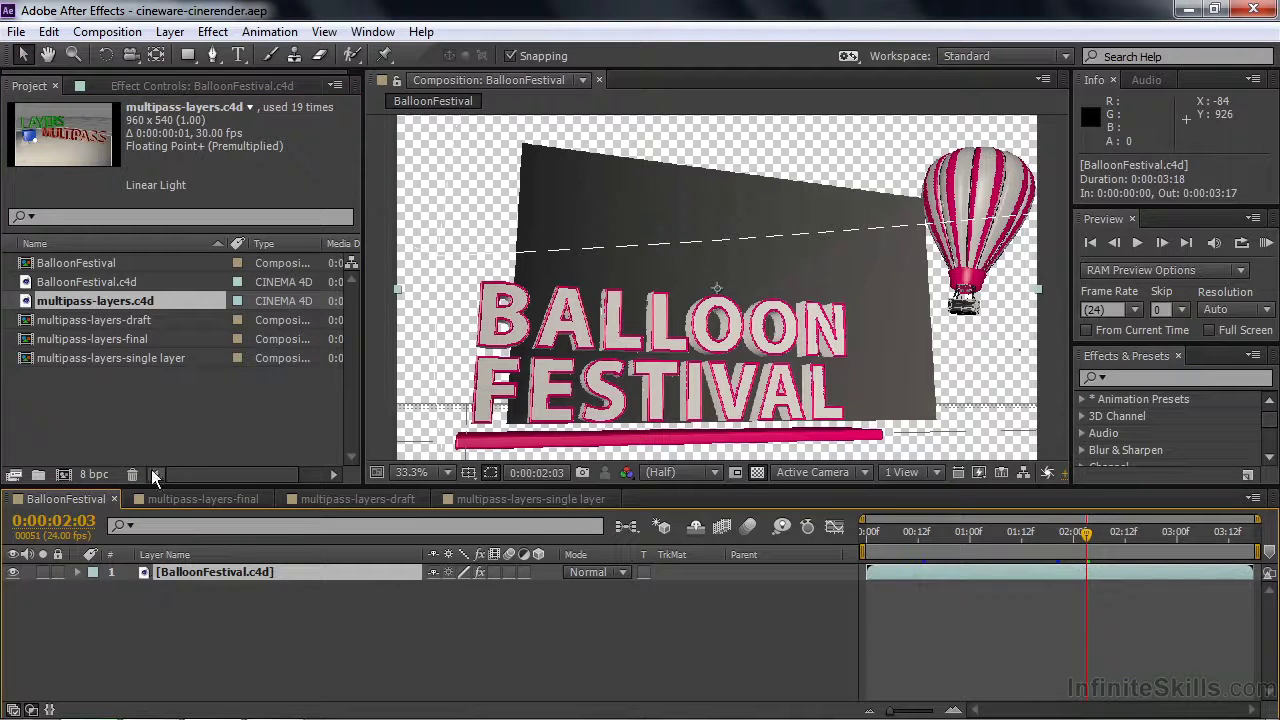
click(166, 88)
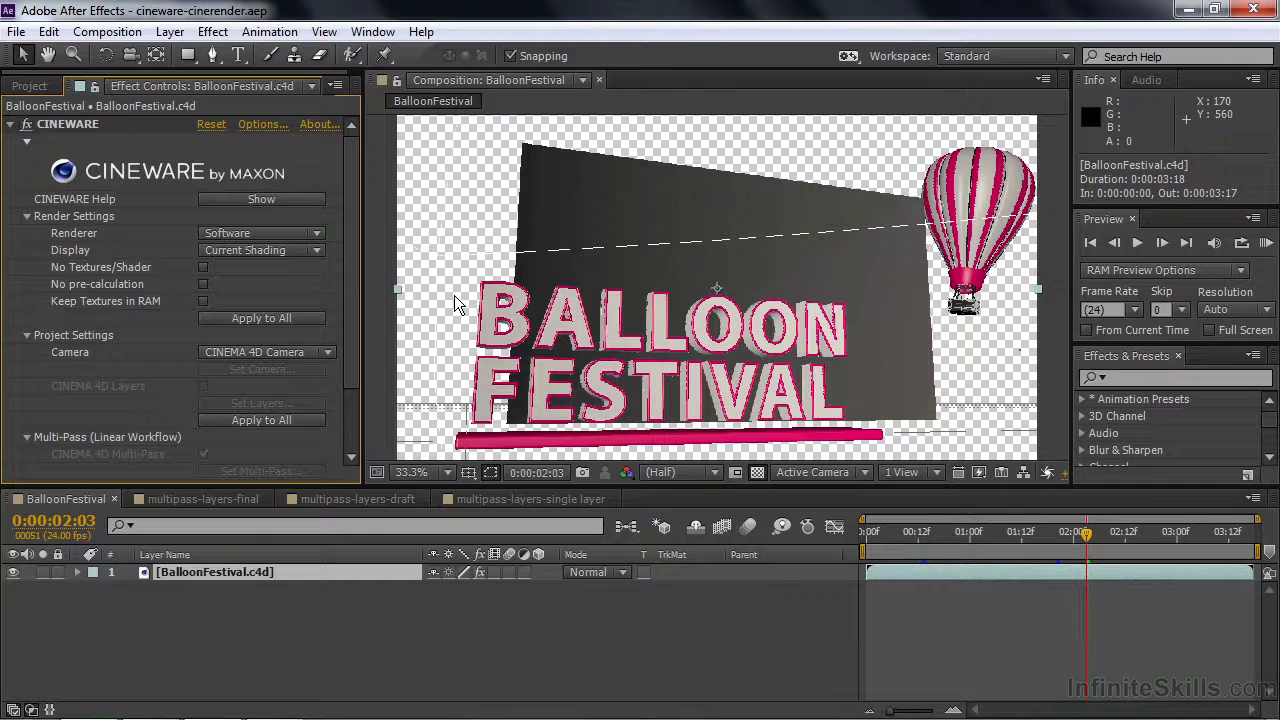
Step: Try the Wireframe and Box display modes for the Software renderer, and preview the Box display at 0:00:01:23
click(316, 251)
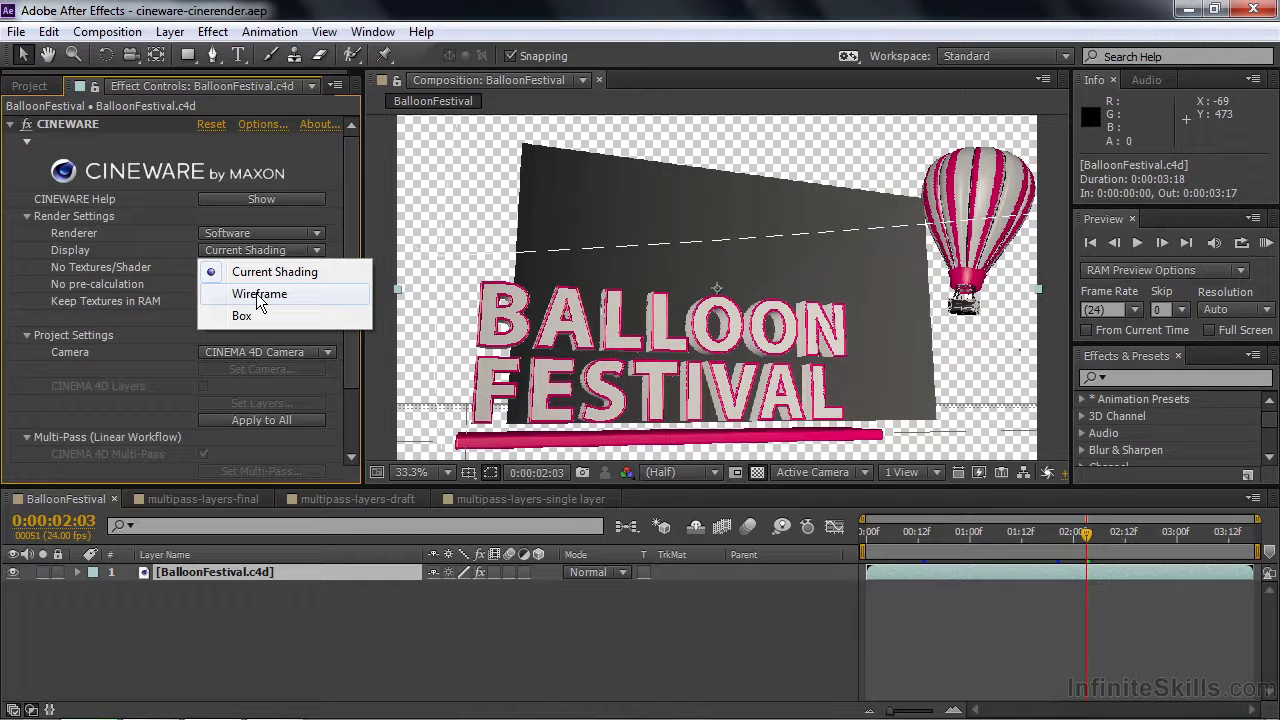
click(290, 293)
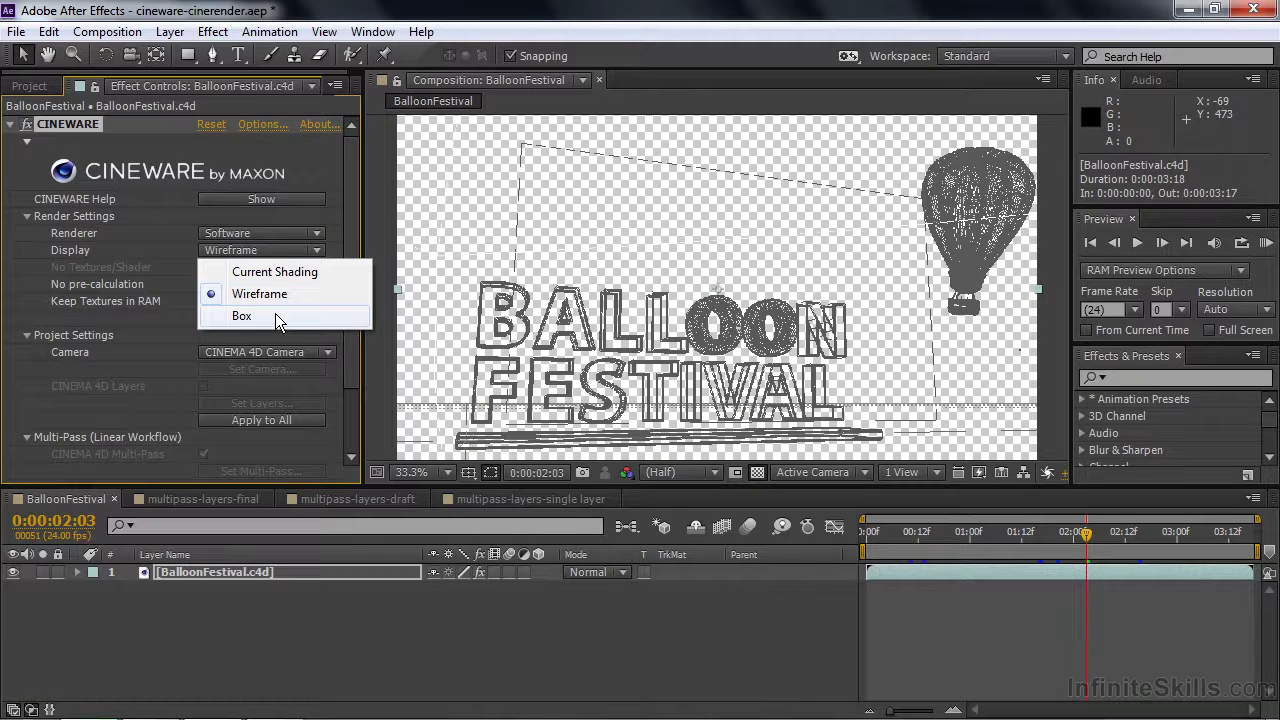
click(272, 314)
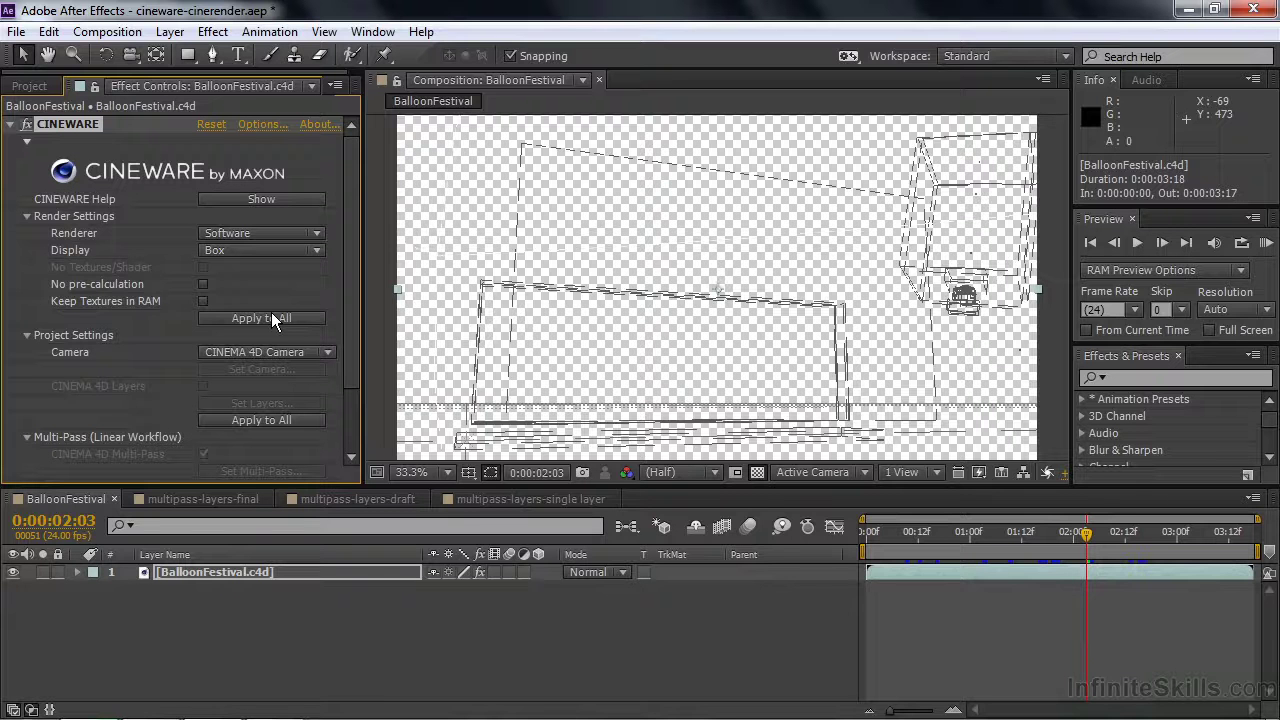
mouse_move(1089, 536)
mouse_down()
mouse_move(920, 534)
mouse_move(1173, 535)
mouse_move(897, 542)
mouse_move(1071, 538)
mouse_up()
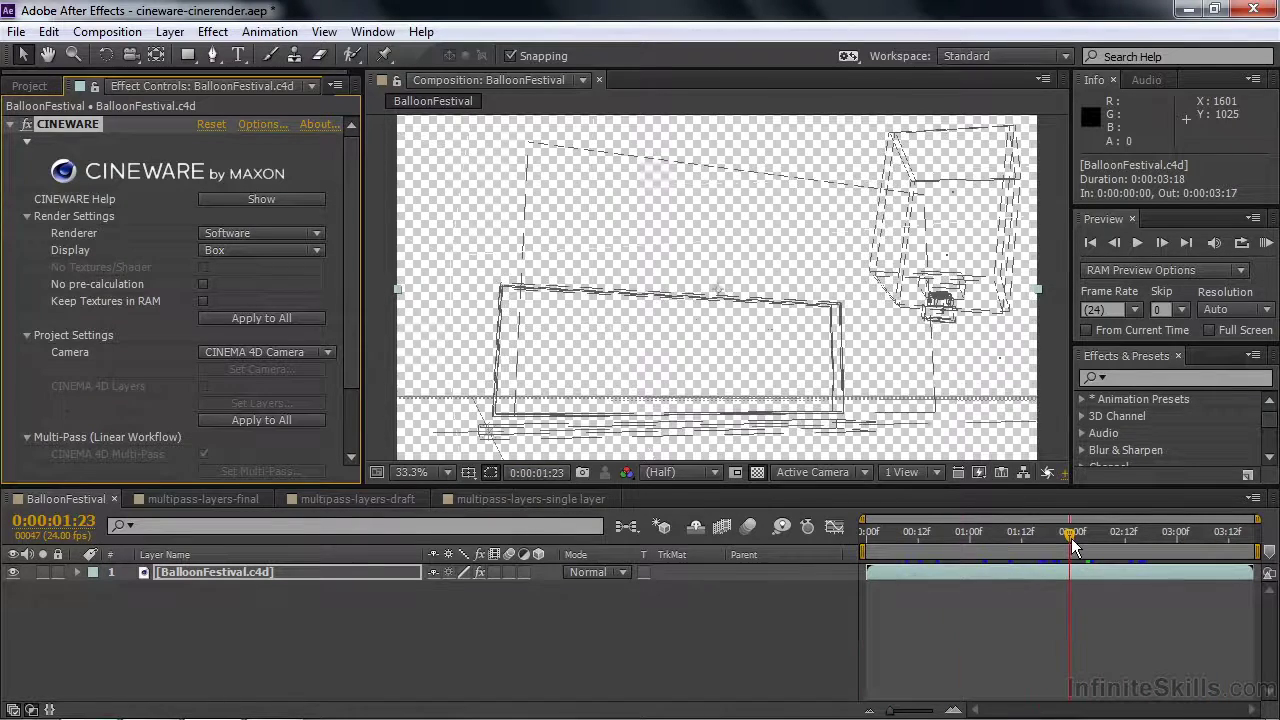
Step: Preview the Wireframe display at 0:00:00:15 and 0:00:02:04, and set the display back to Current Shading
click(311, 251)
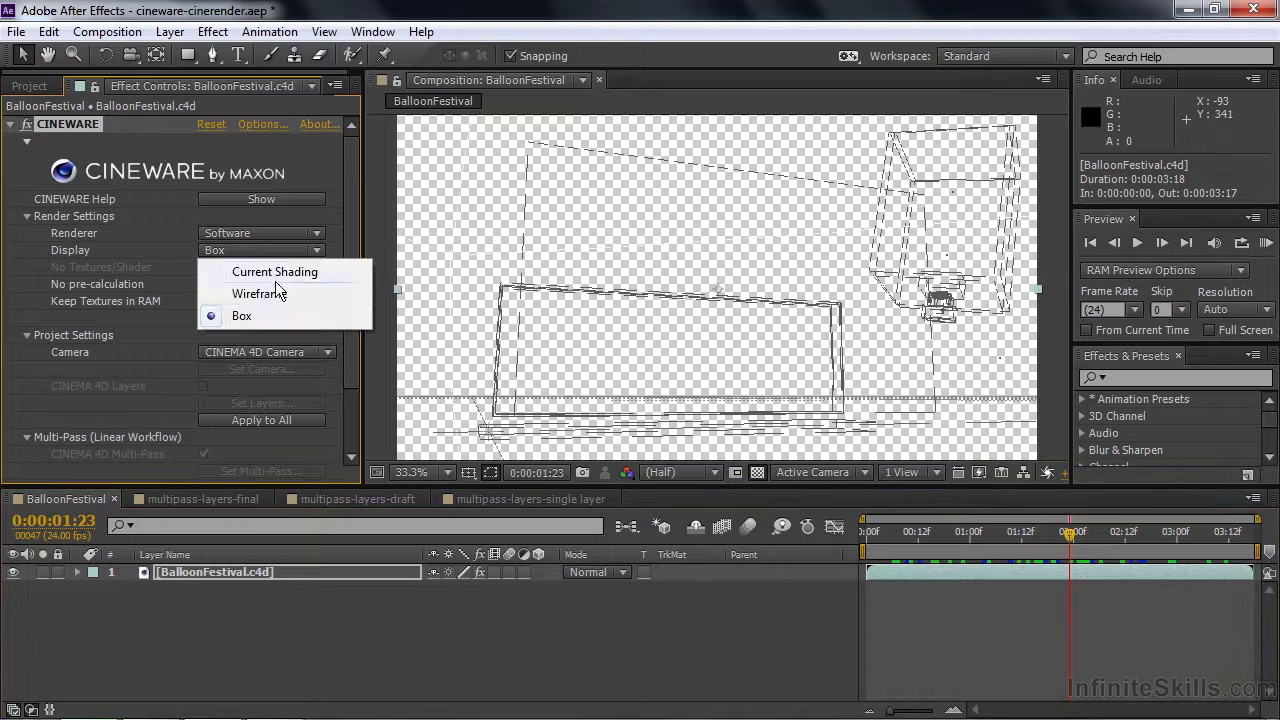
click(262, 294)
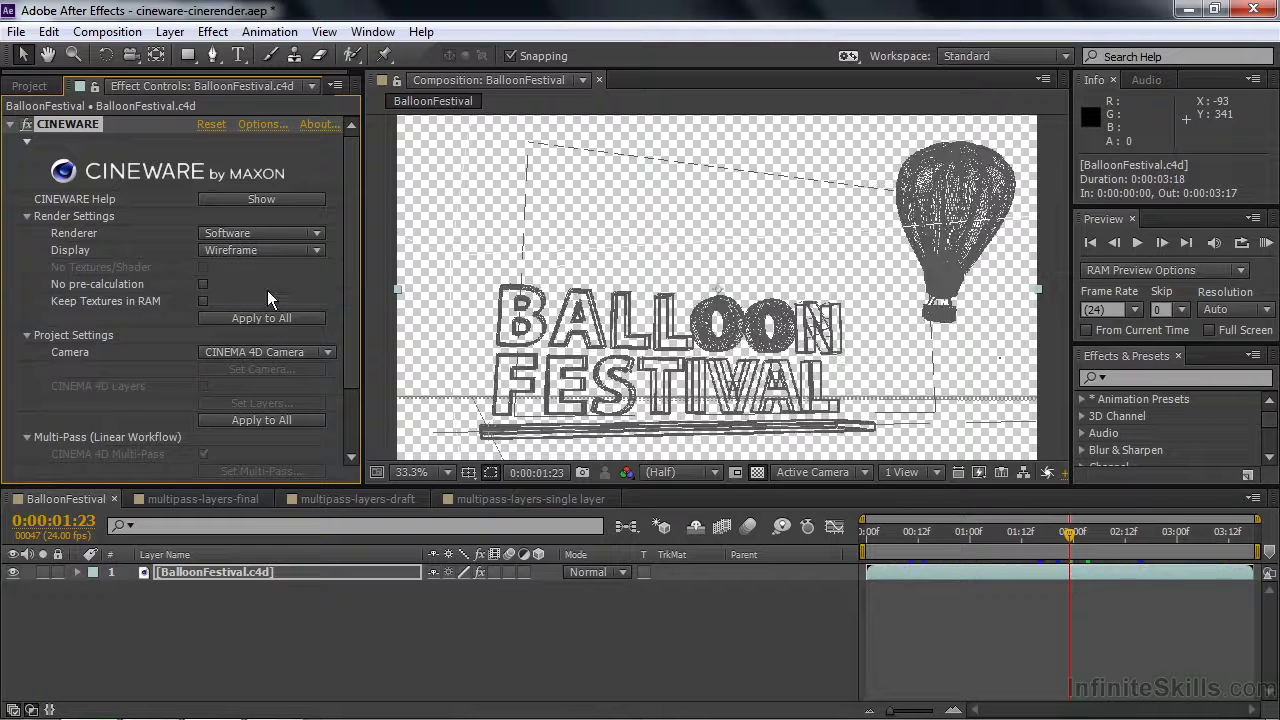
drag(1071, 541, 929, 545)
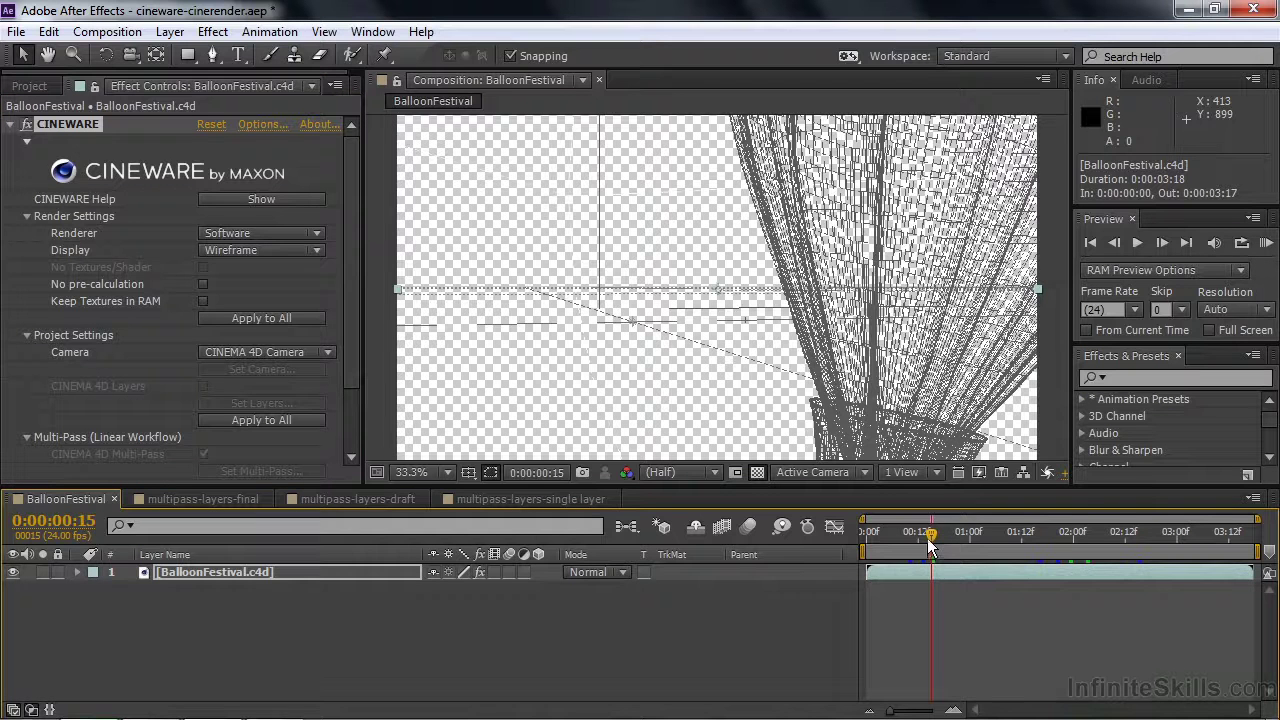
click(1088, 538)
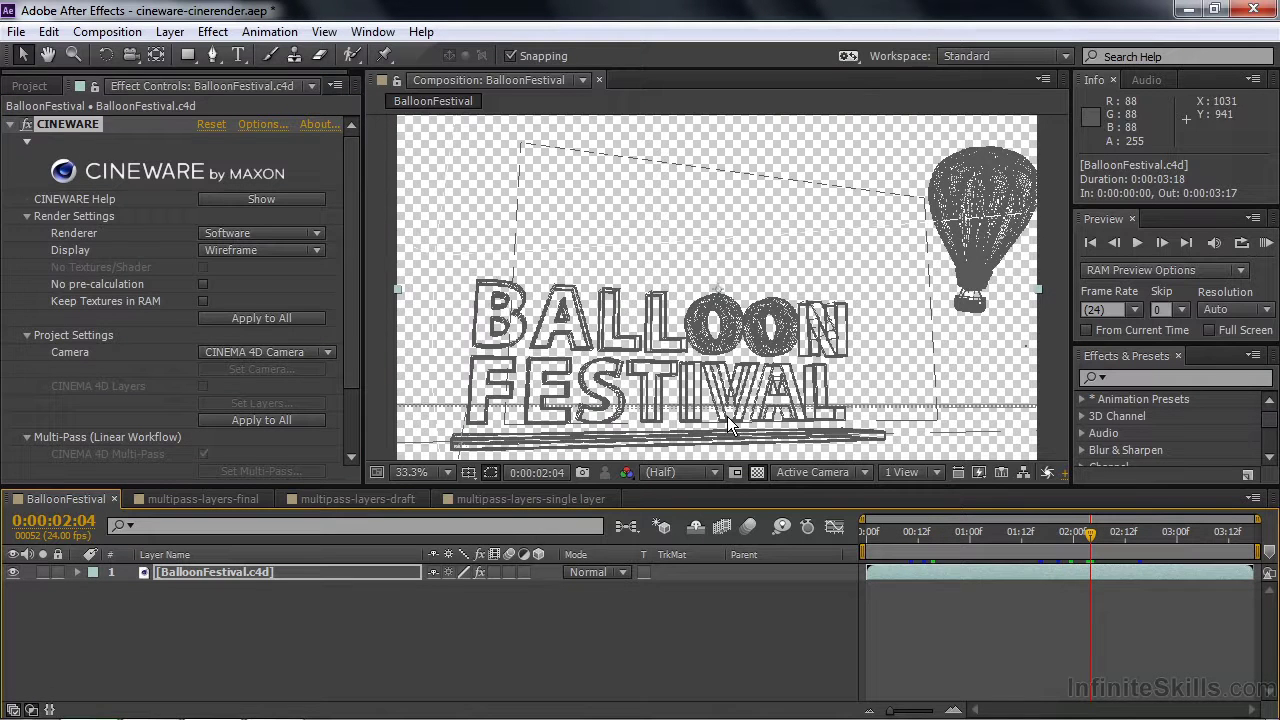
click(318, 250)
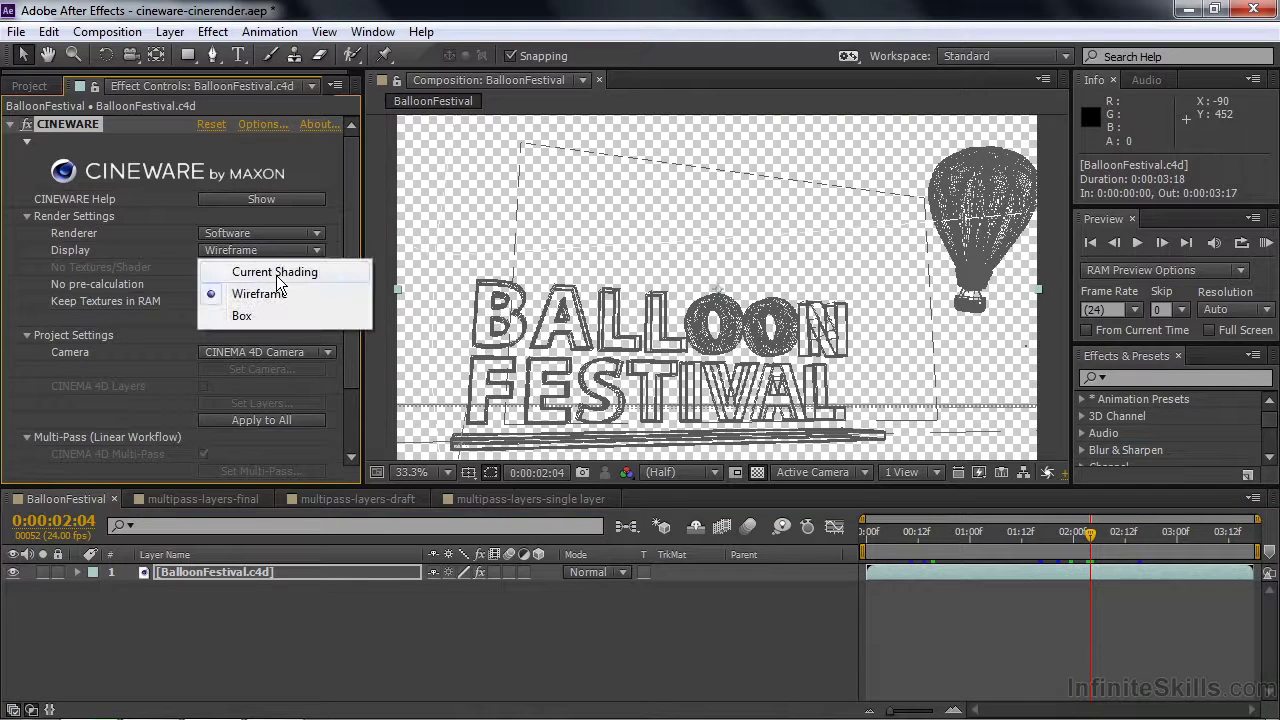
click(277, 274)
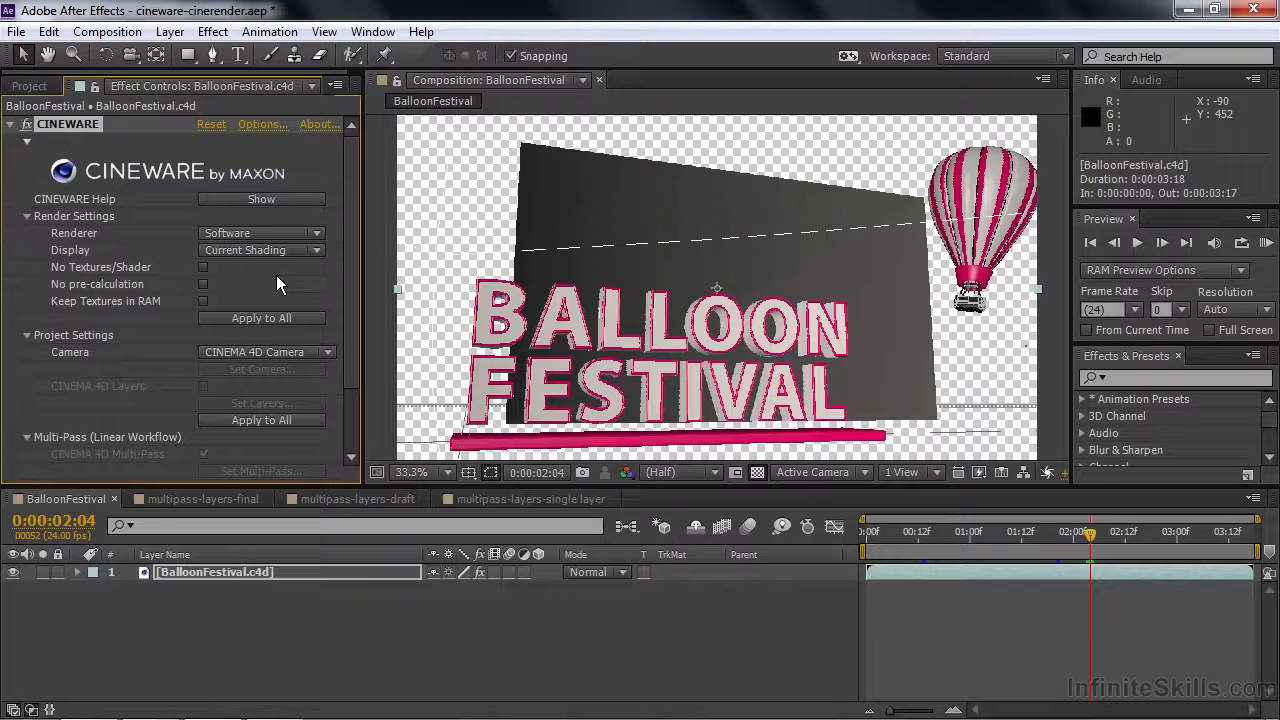
Step: Preview the BalloonFestival.c4d layer with the Standard (Draft) renderer, and set its renderer to Standard (Final)
click(316, 236)
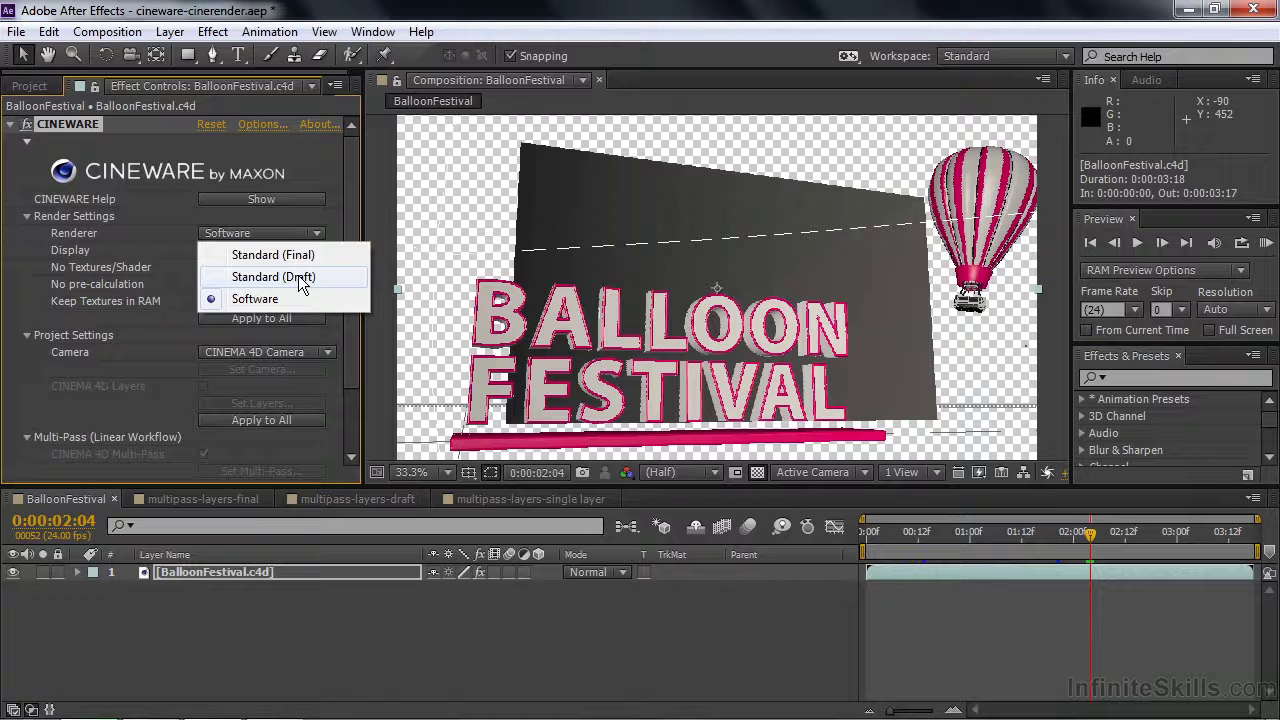
click(299, 278)
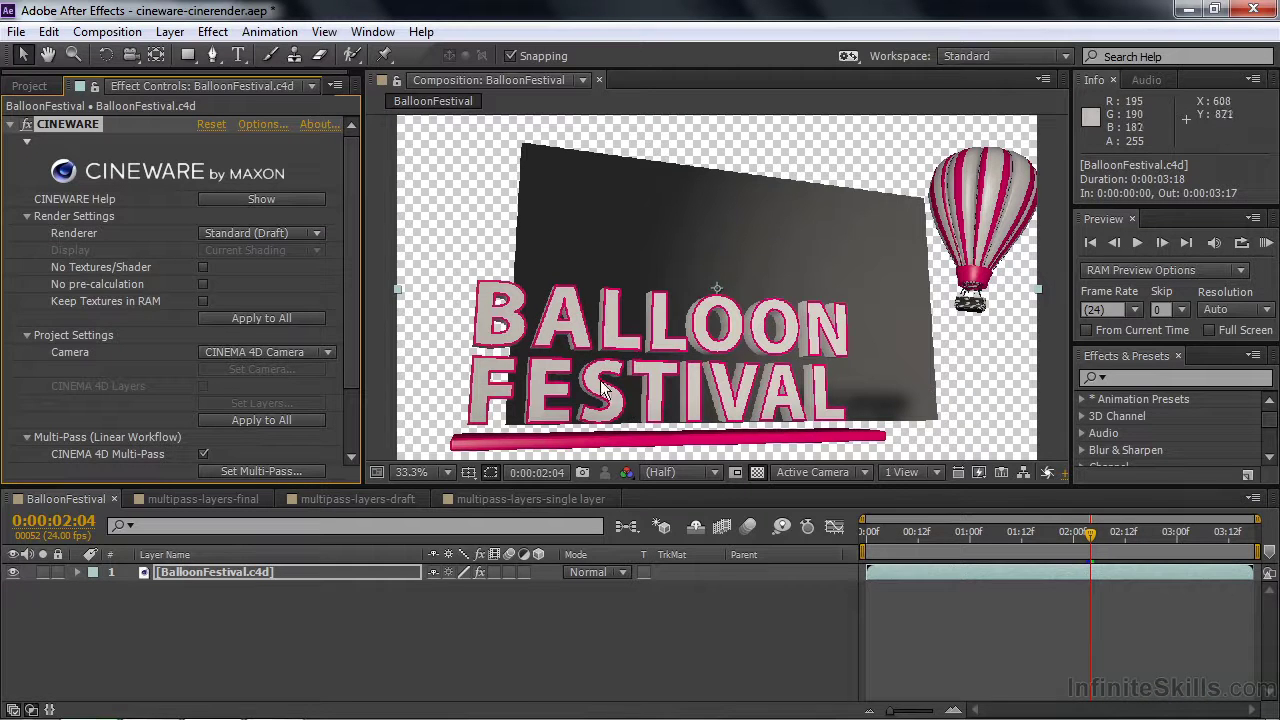
click(320, 234)
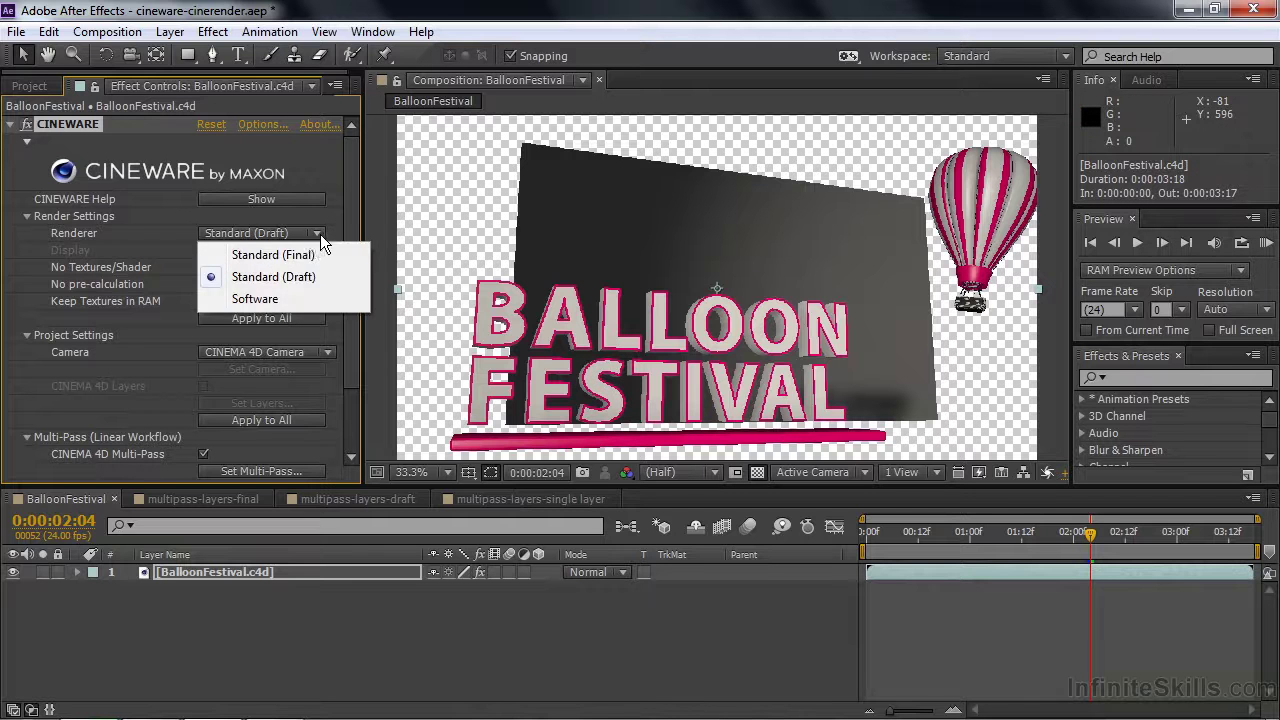
click(273, 256)
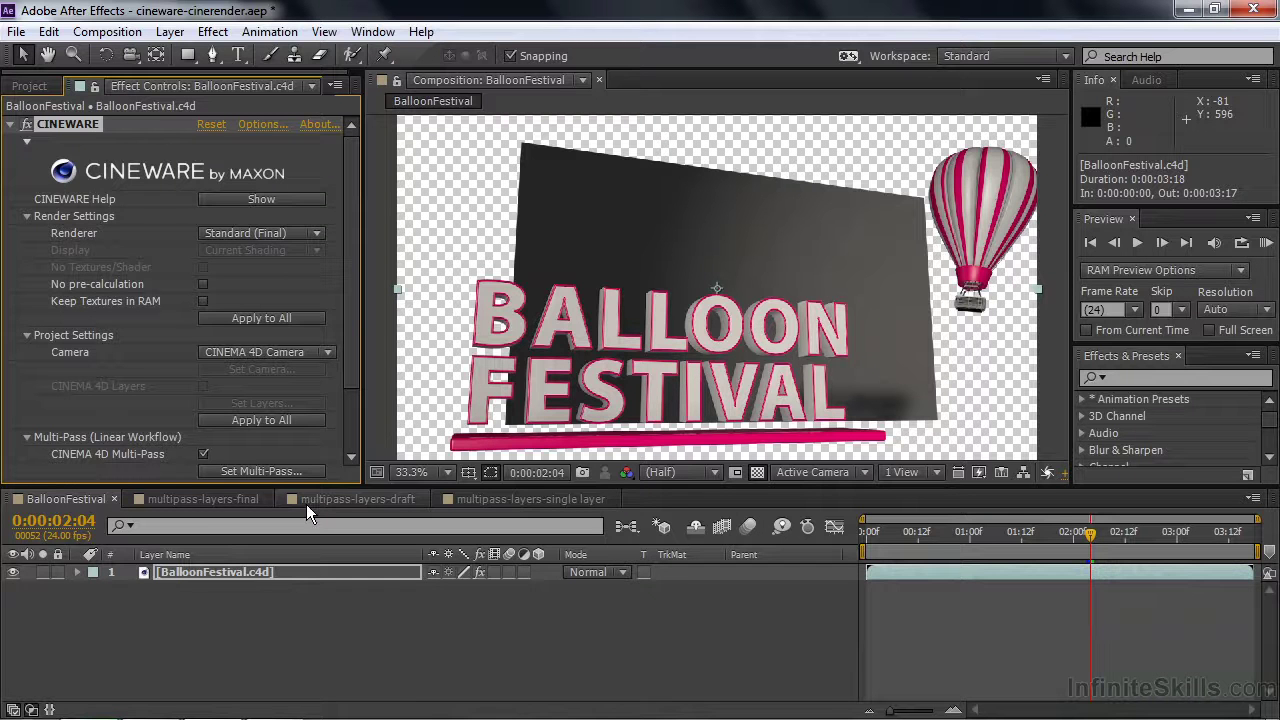
Step: Open the multipass-layers-final composition and show the CINEWARE settings of its multipass-layers.c4d layer
click(164, 498)
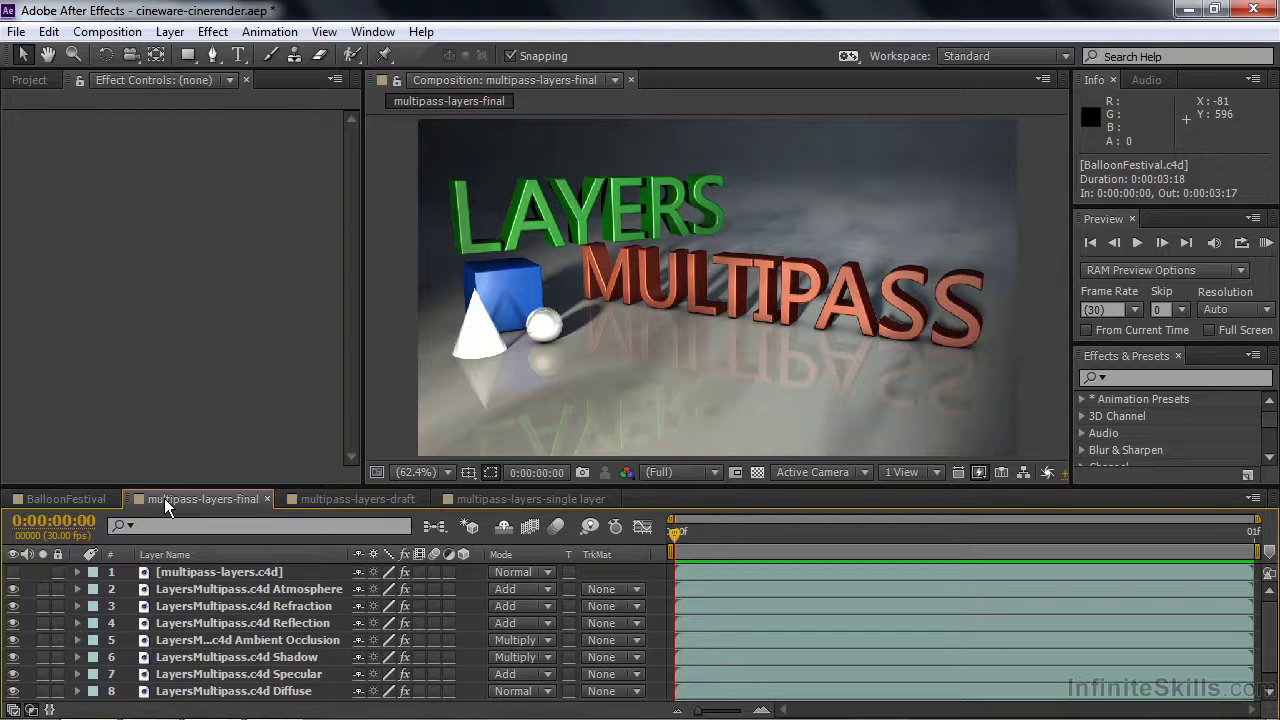
click(163, 577)
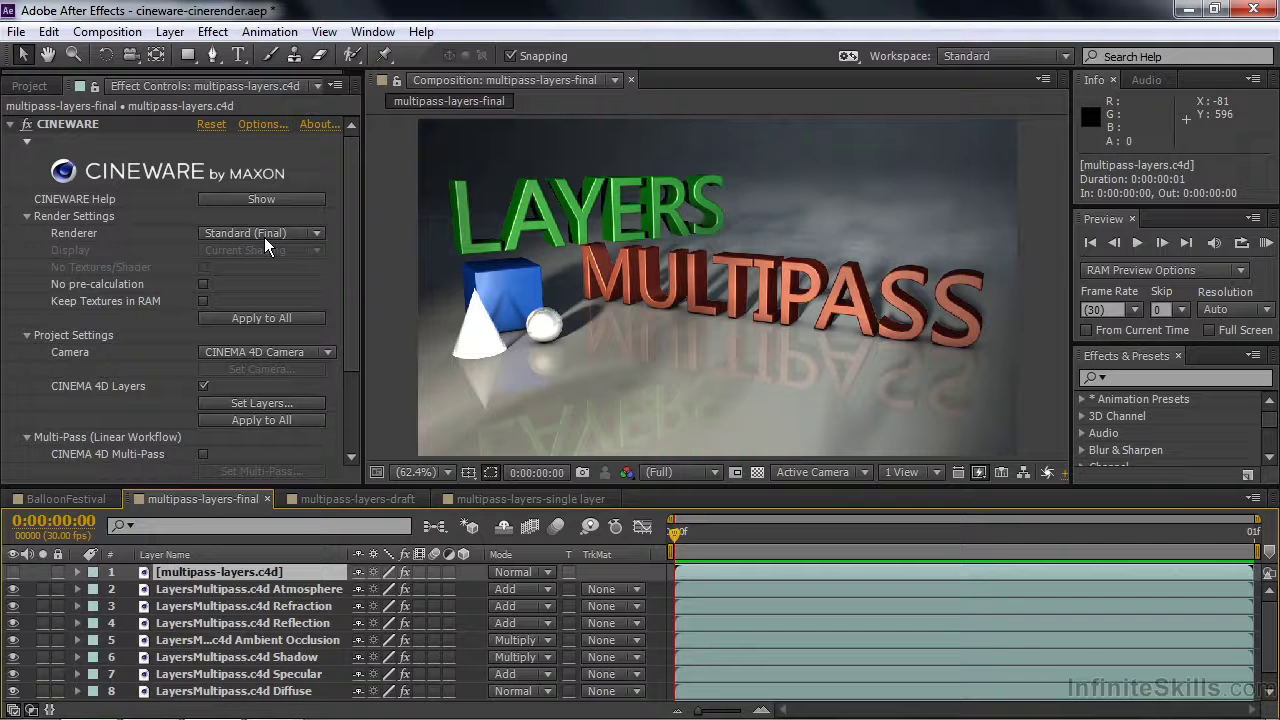
Step: Examine each multipass layer from Atmosphere through Diffuse and Matte: Cube by soloing them one after another, and clear the solo
click(43, 589)
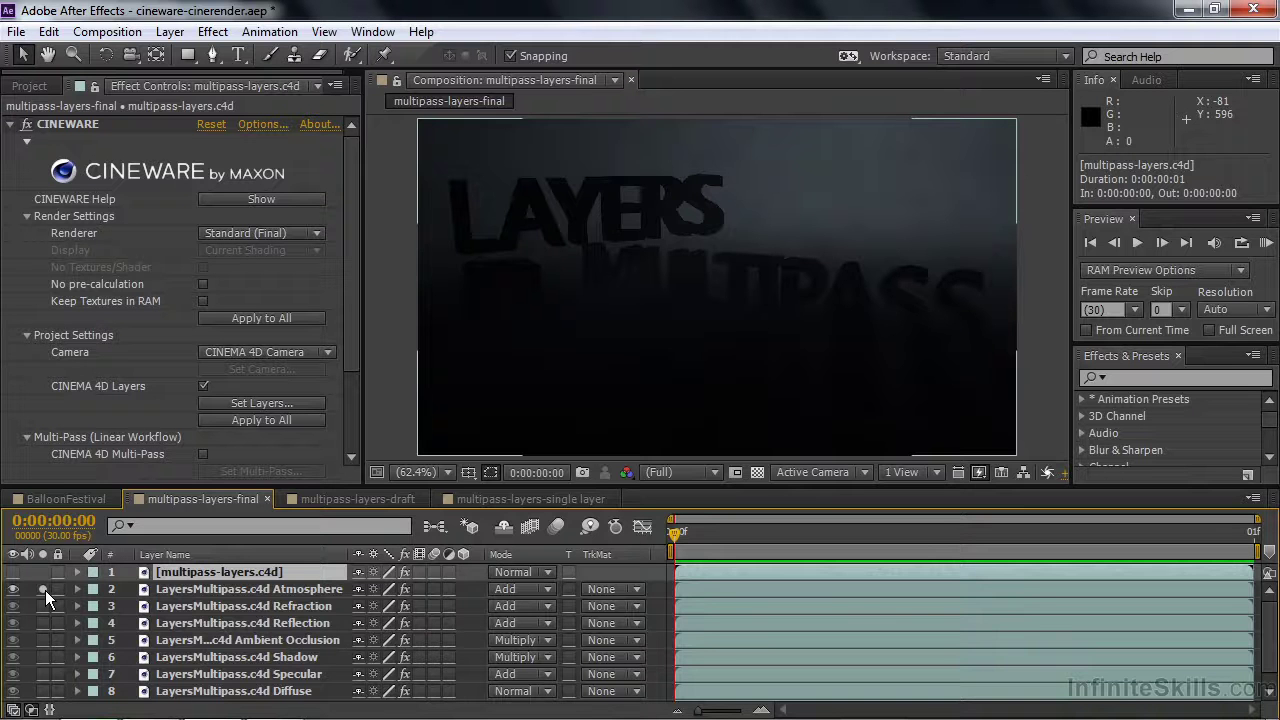
alt+click(43, 606)
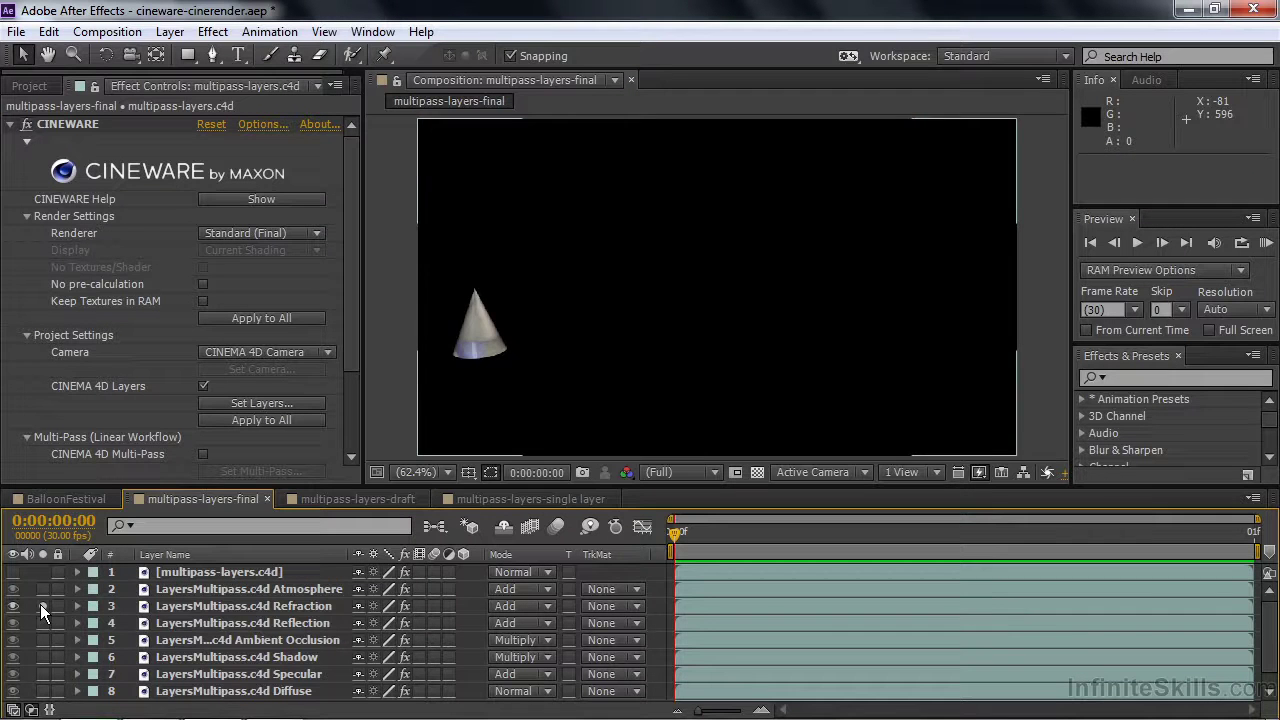
alt+click(43, 623)
alt+click(43, 640)
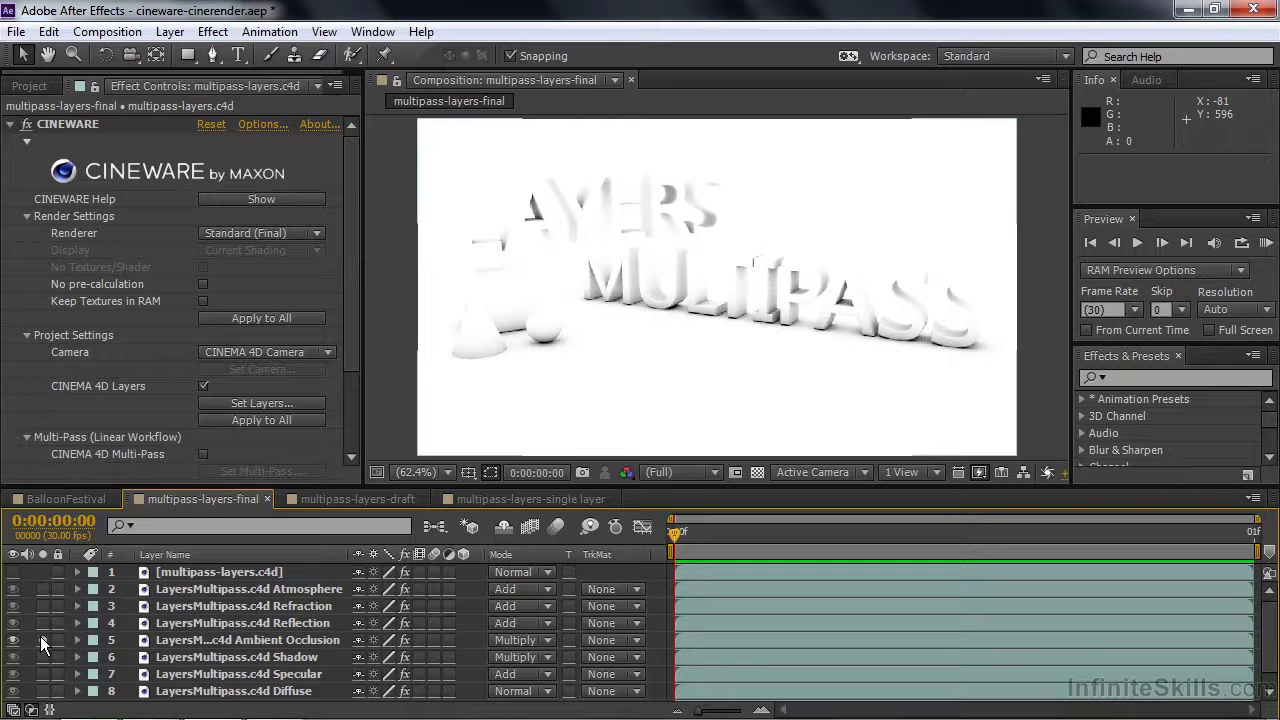
alt+click(43, 657)
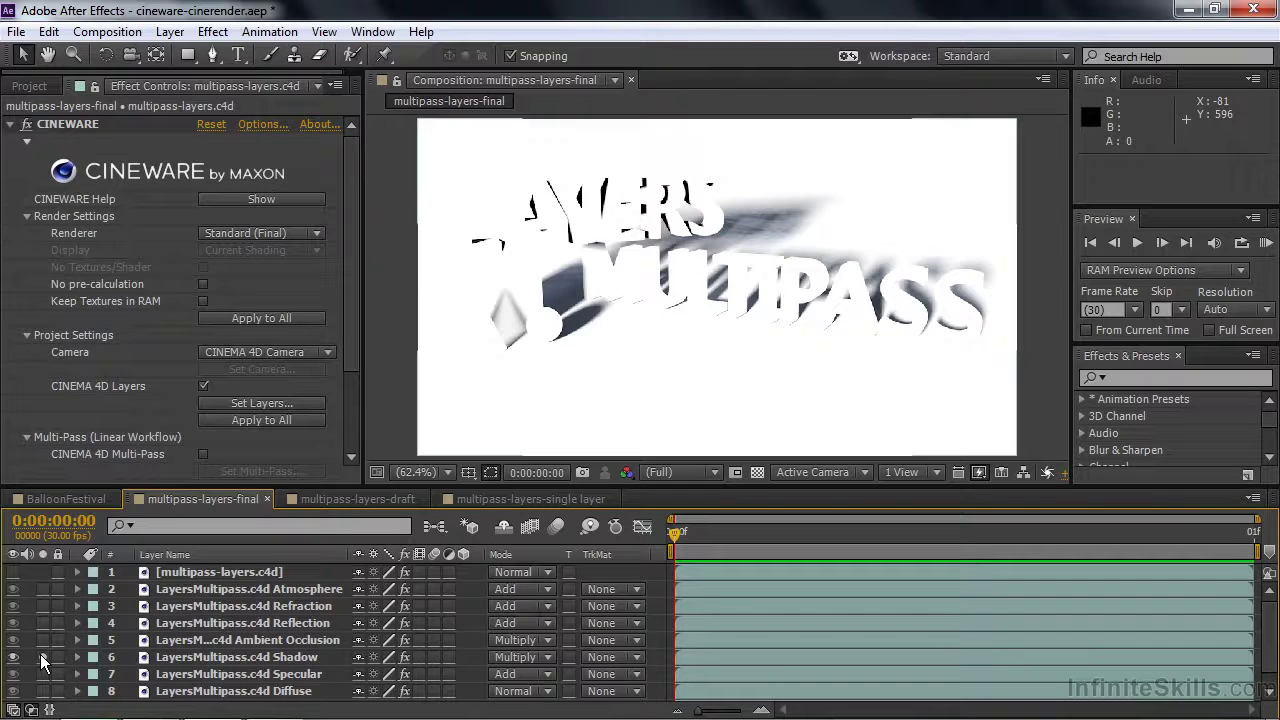
alt+click(43, 674)
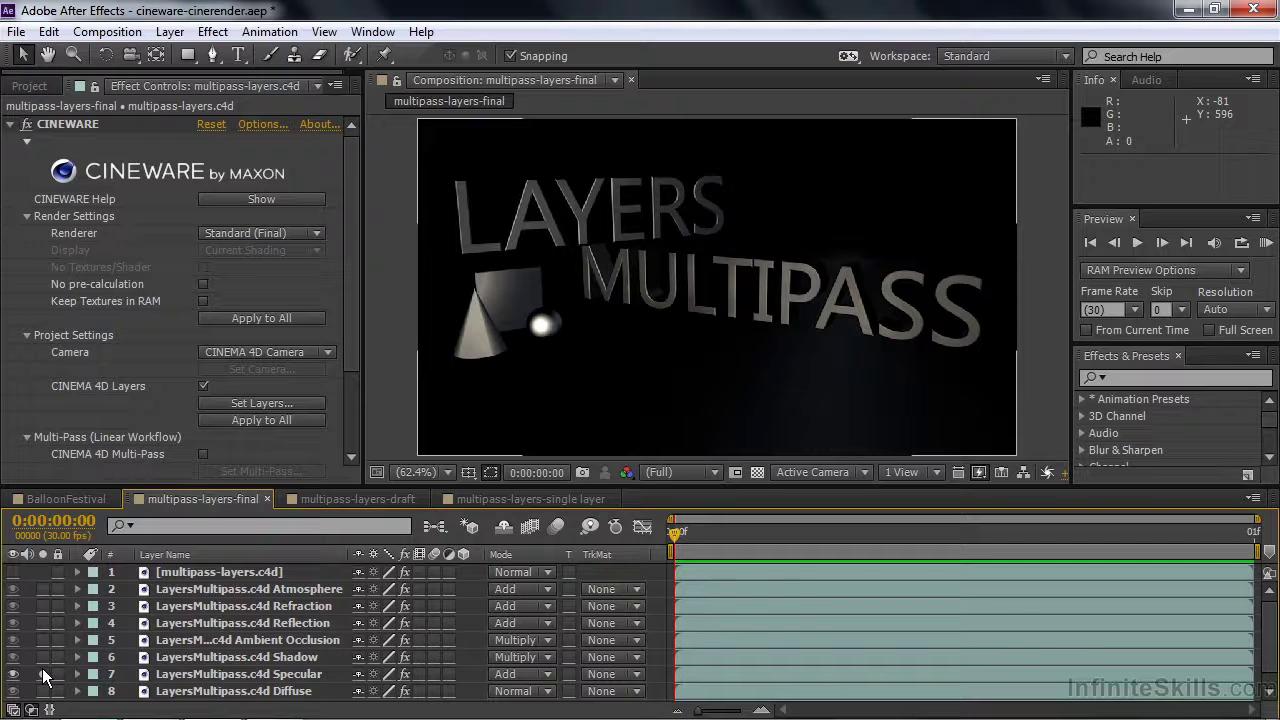
alt+click(43, 691)
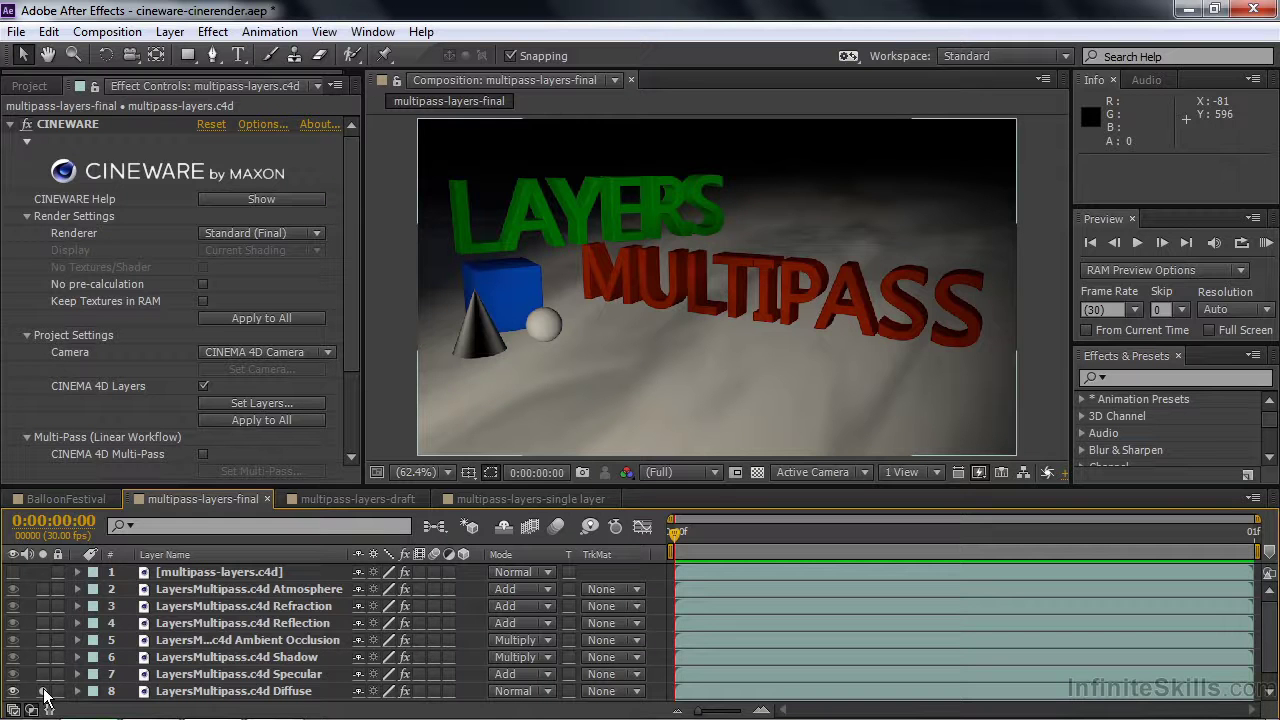
click(43, 691)
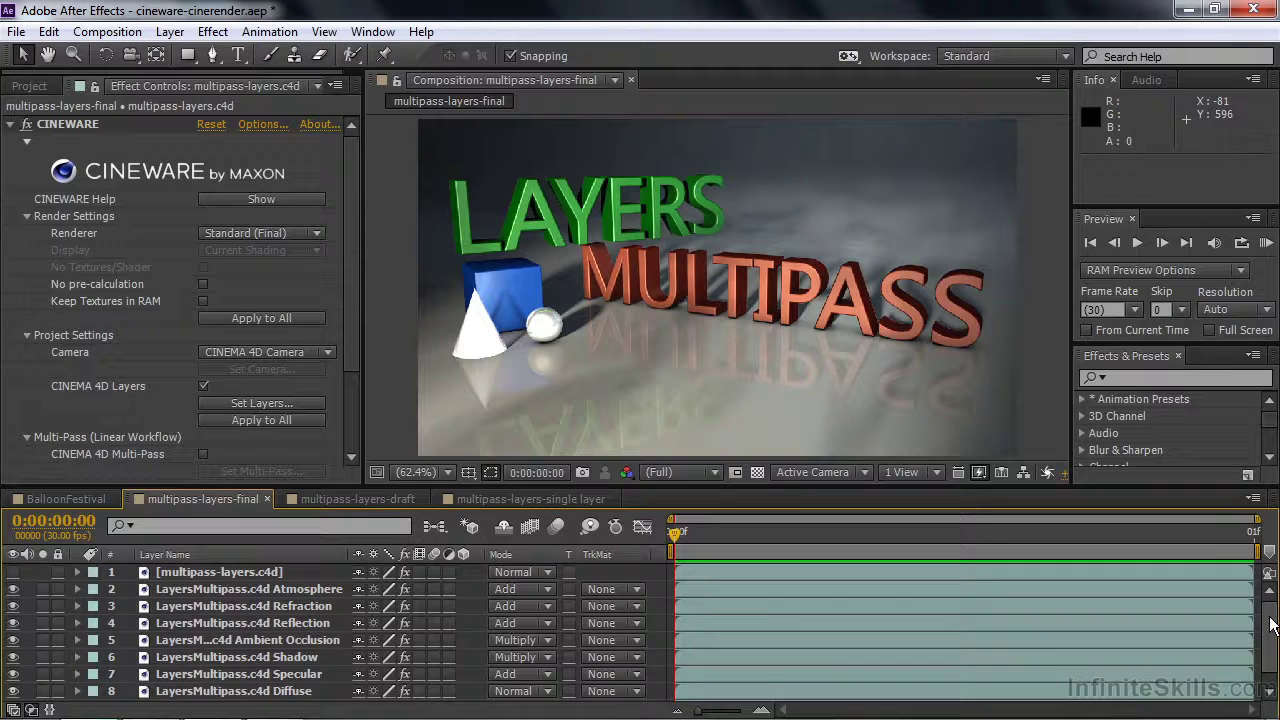
scroll(1122, 680, down, 1)
click(43, 692)
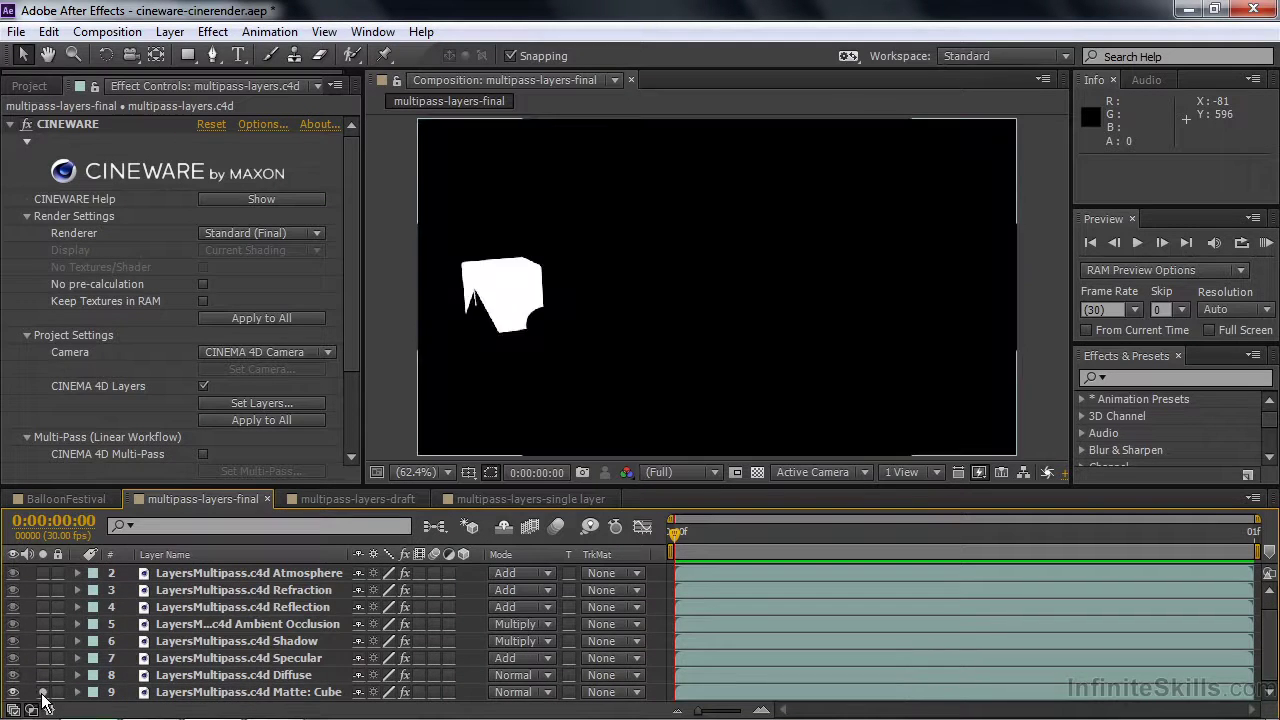
click(43, 692)
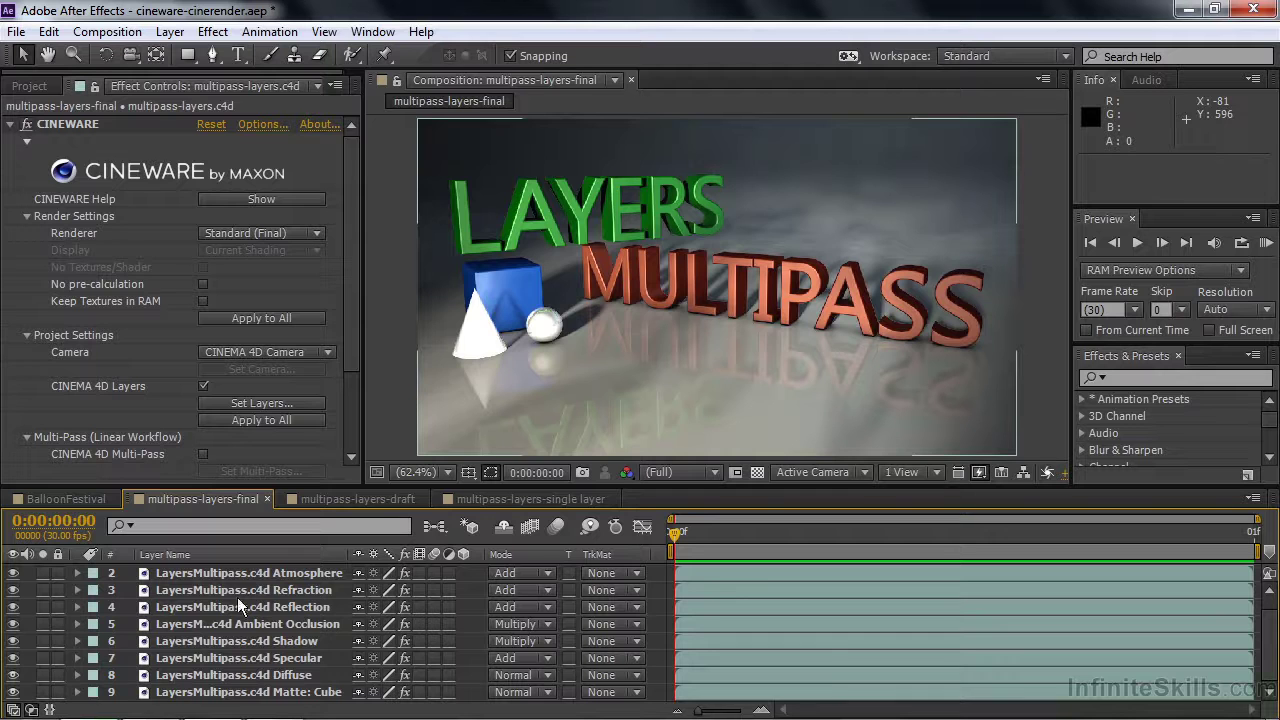
Step: Open the multipass-layers-draft composition
click(344, 499)
click(344, 498)
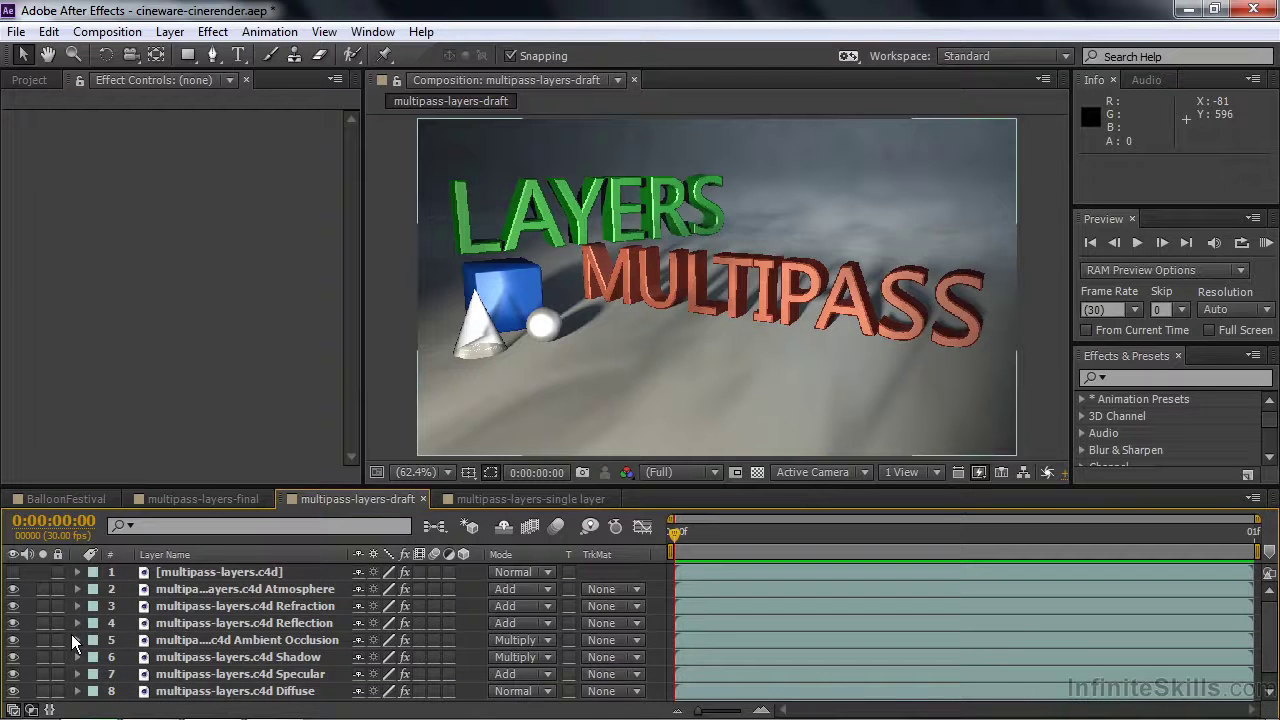
Step: Examine the draft Atmosphere, Refraction, Reflection, Ambient Occlusion and Shadow layers by soloing each in turn, clearing every solo
click(42, 586)
click(42, 586)
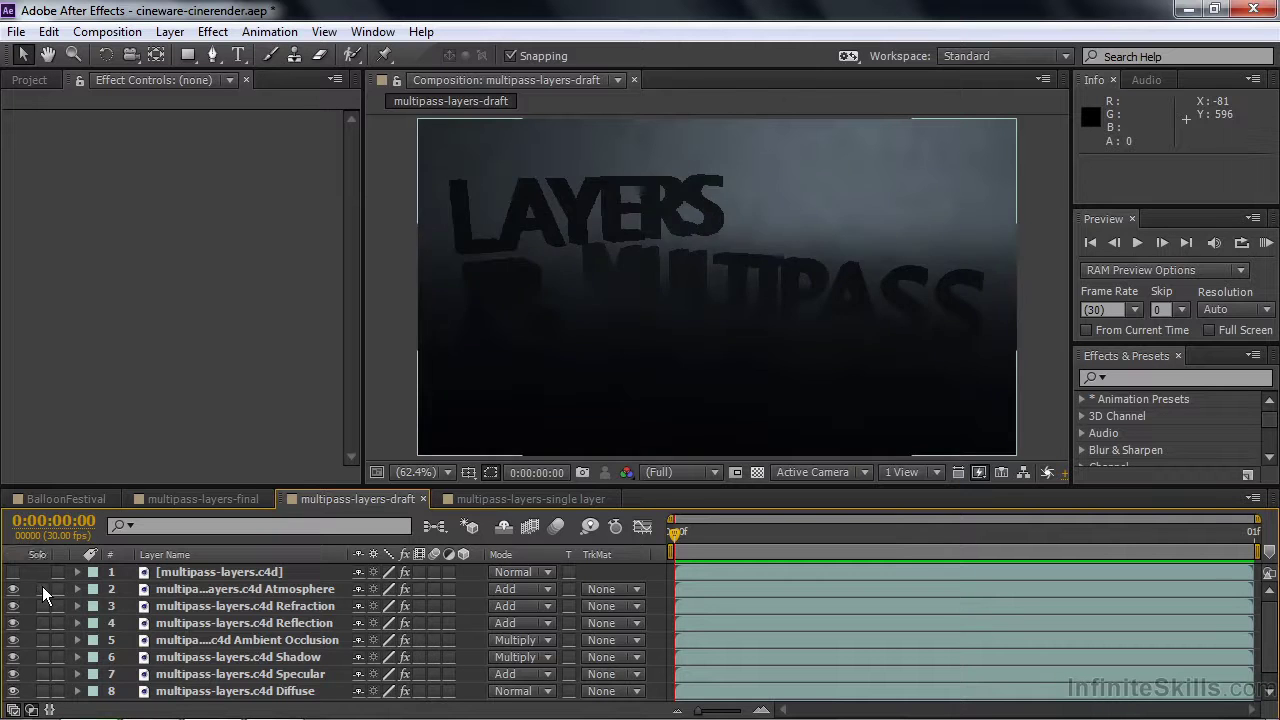
click(40, 606)
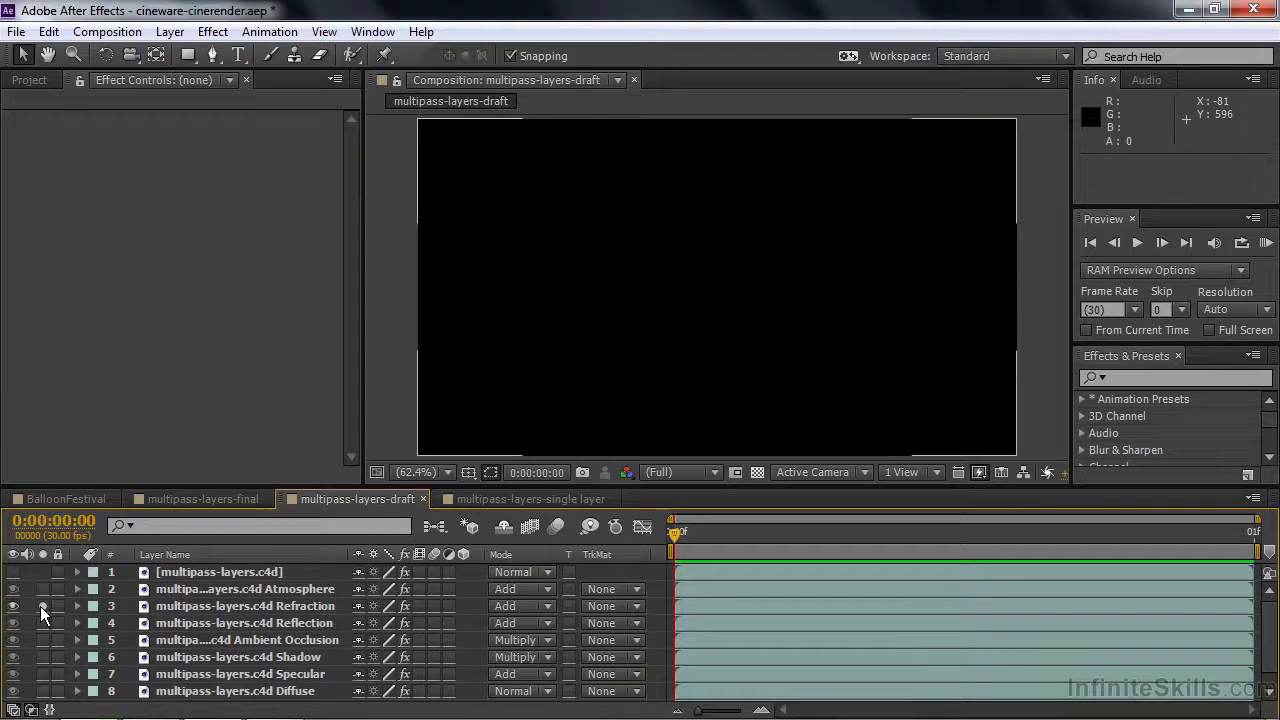
click(40, 606)
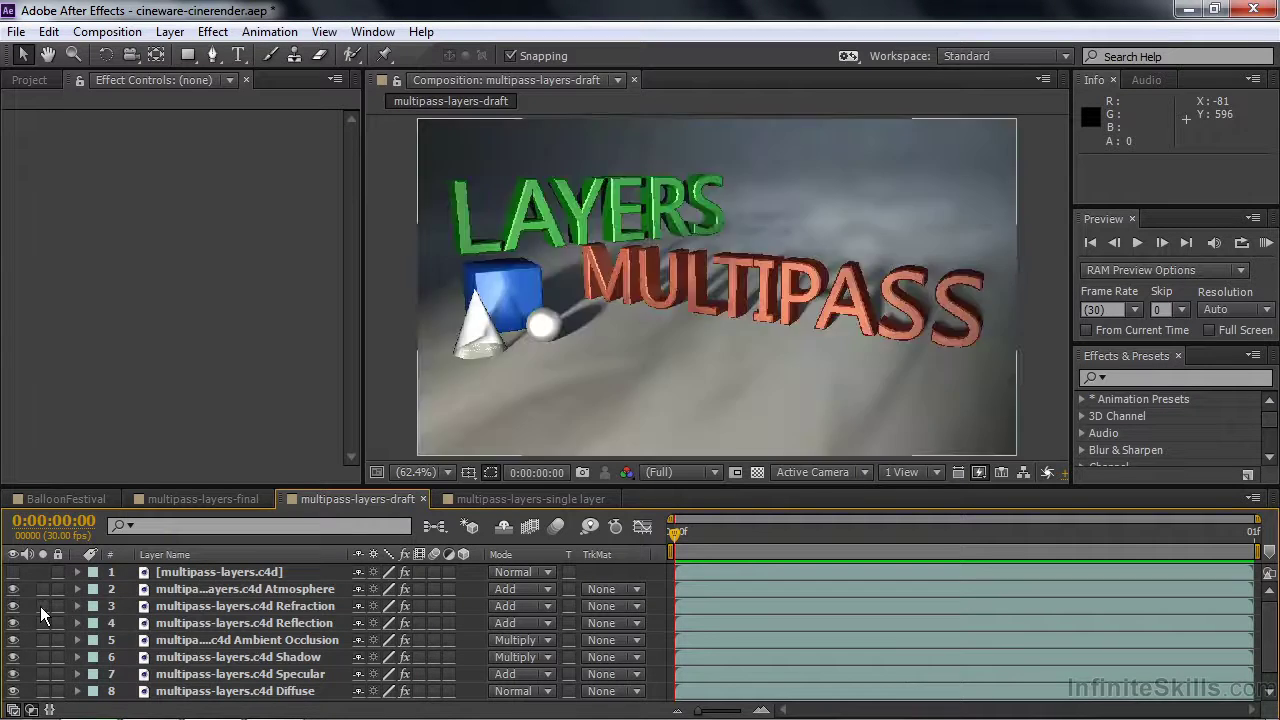
click(40, 619)
click(41, 624)
click(43, 639)
click(43, 640)
click(42, 656)
click(42, 656)
Step: In the BalloonFestival composition, try the Select CINEMA 4D Camera option with its camera chooser, and set Camera back to CINEMA 4D Camera
click(78, 497)
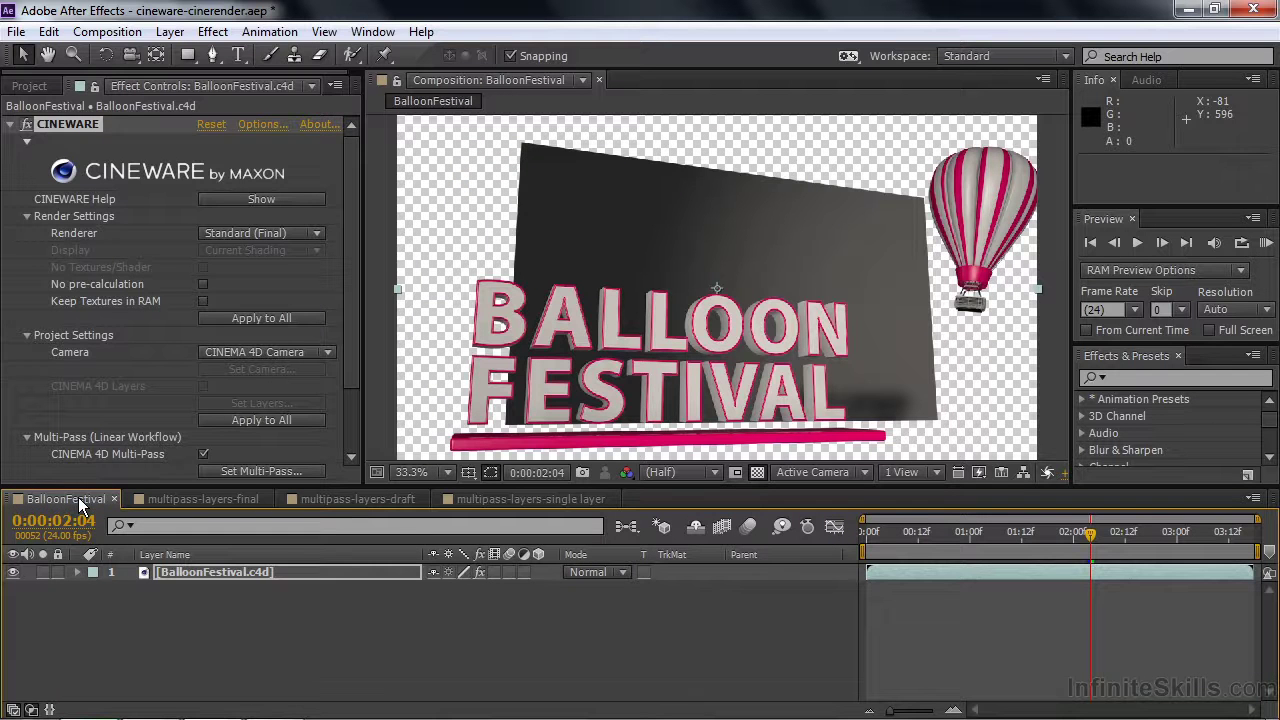
click(212, 572)
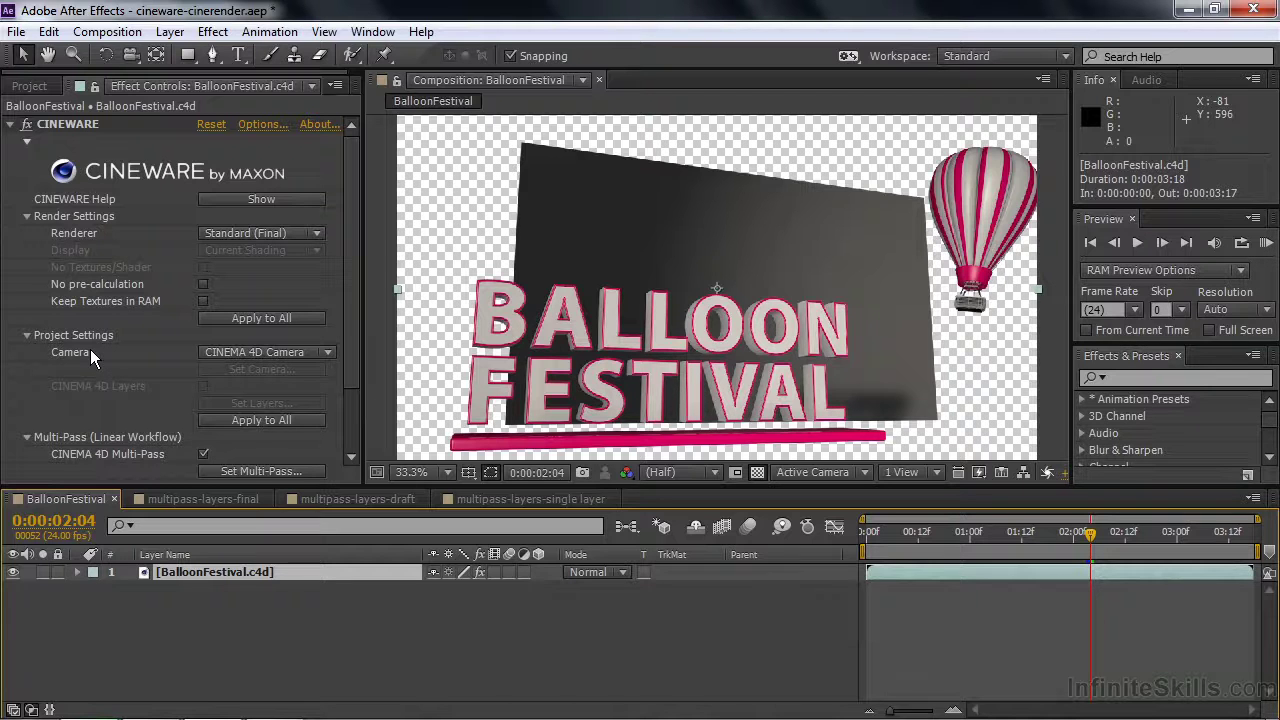
click(329, 352)
click(296, 397)
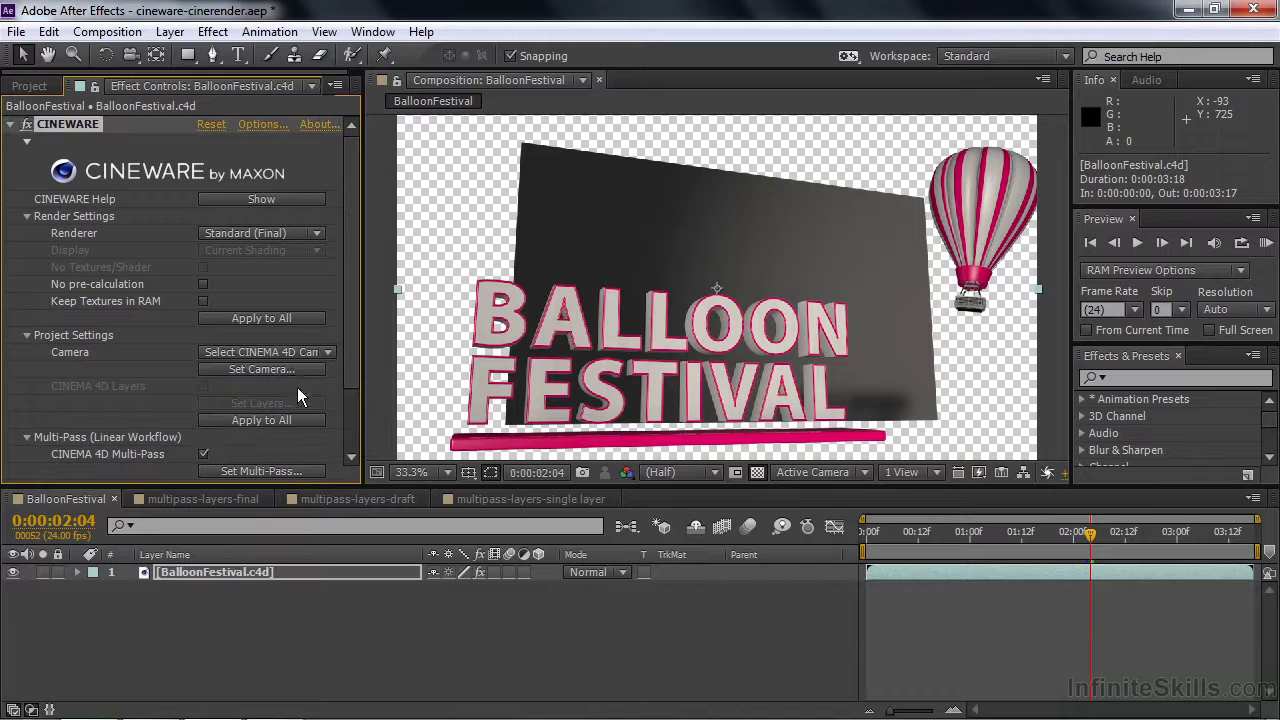
click(262, 369)
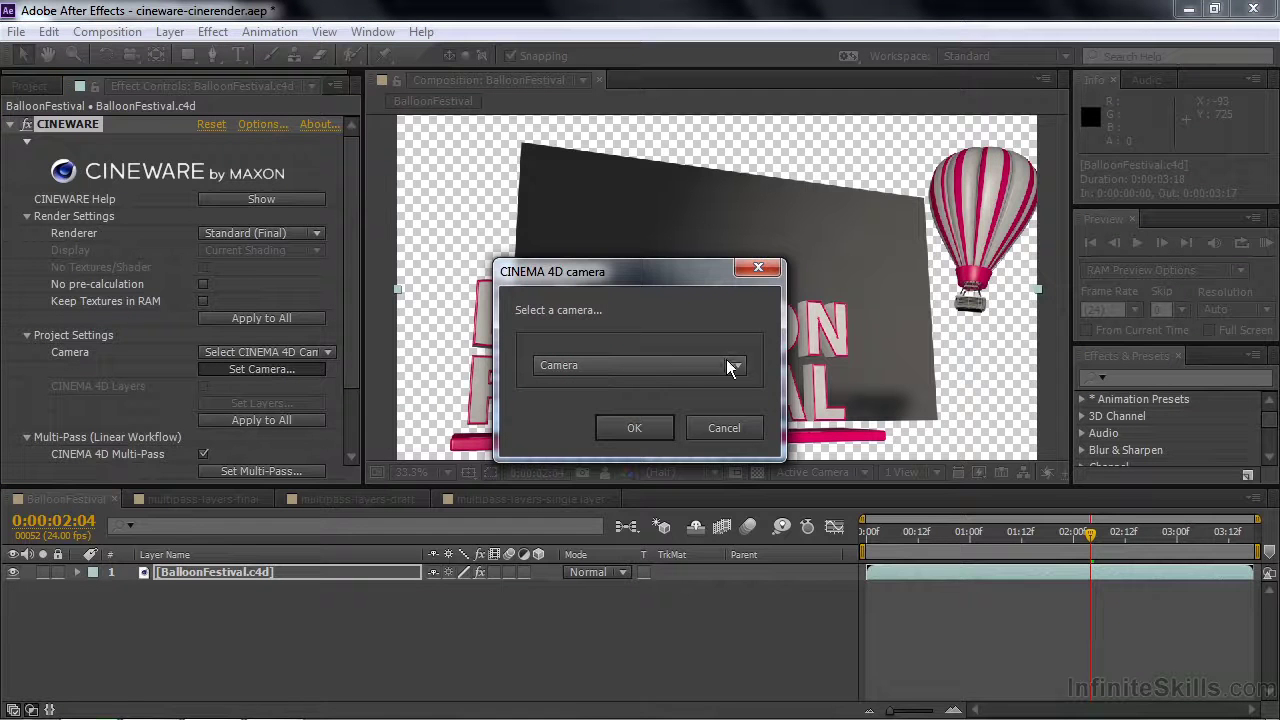
click(722, 430)
click(331, 347)
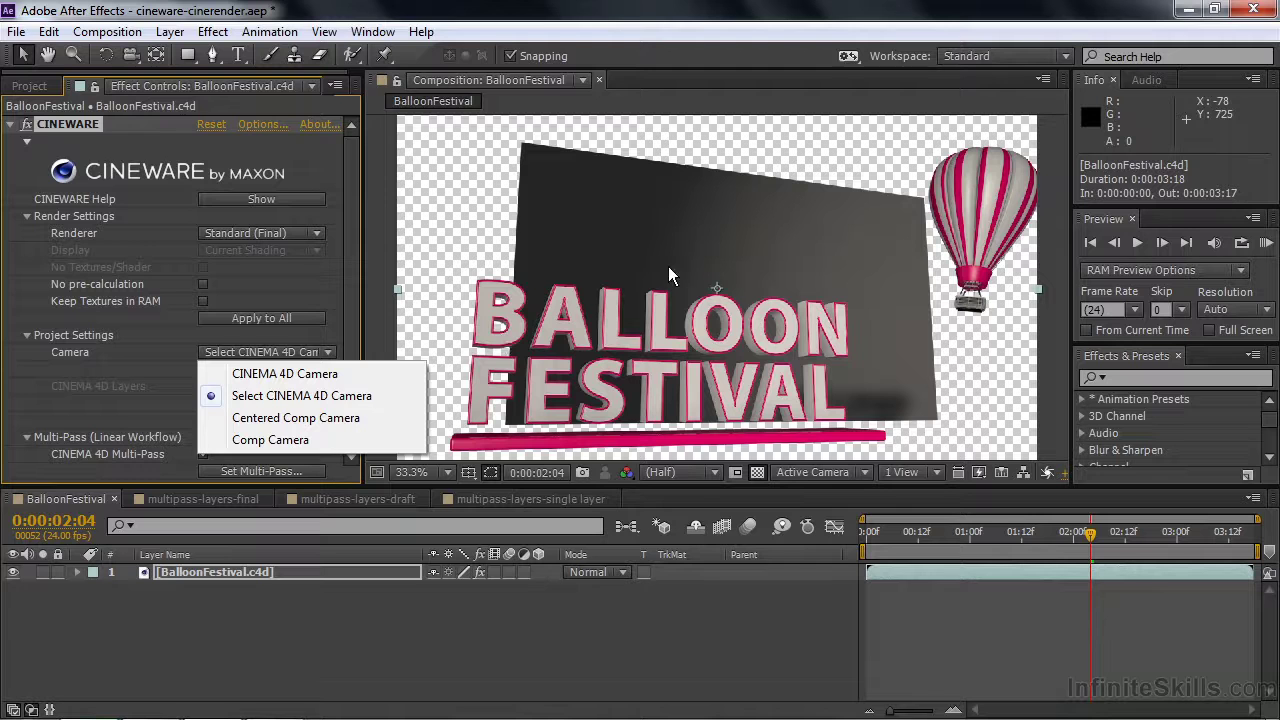
click(314, 369)
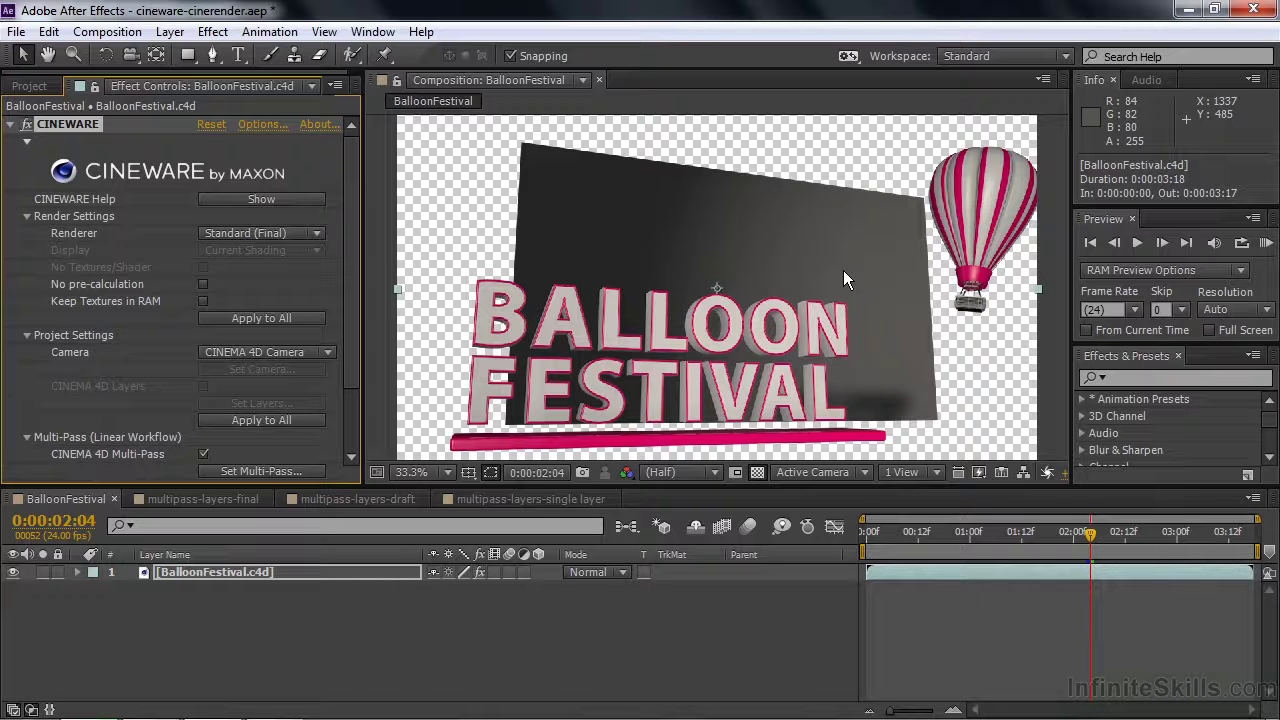
Step: Open the multipass-layers-final composition and show the CINEWARE settings of the LayersMultipass.c4d Atmosphere layer
click(212, 494)
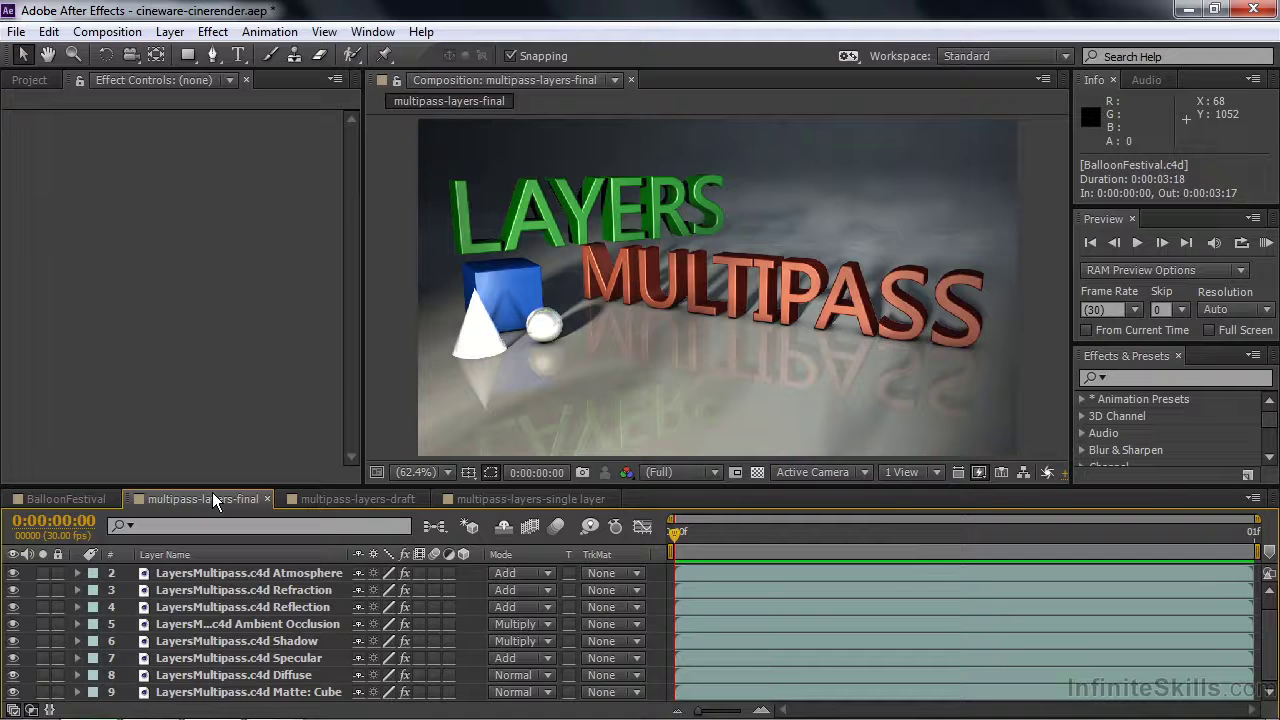
click(172, 573)
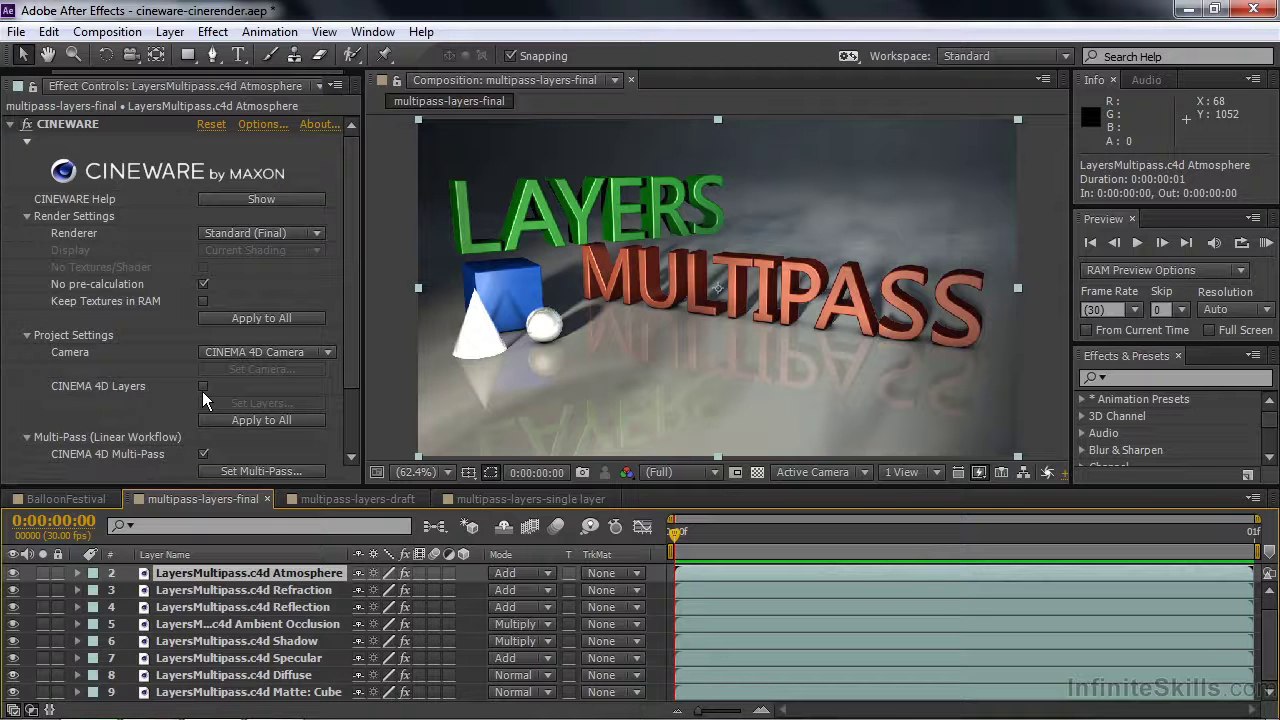
Step: Switch to CINEMA 4D Lite, list the scene's layers, and toggle the view visibility of Floor, Text, Primitives and Lights off and on
key(alt+Tab)
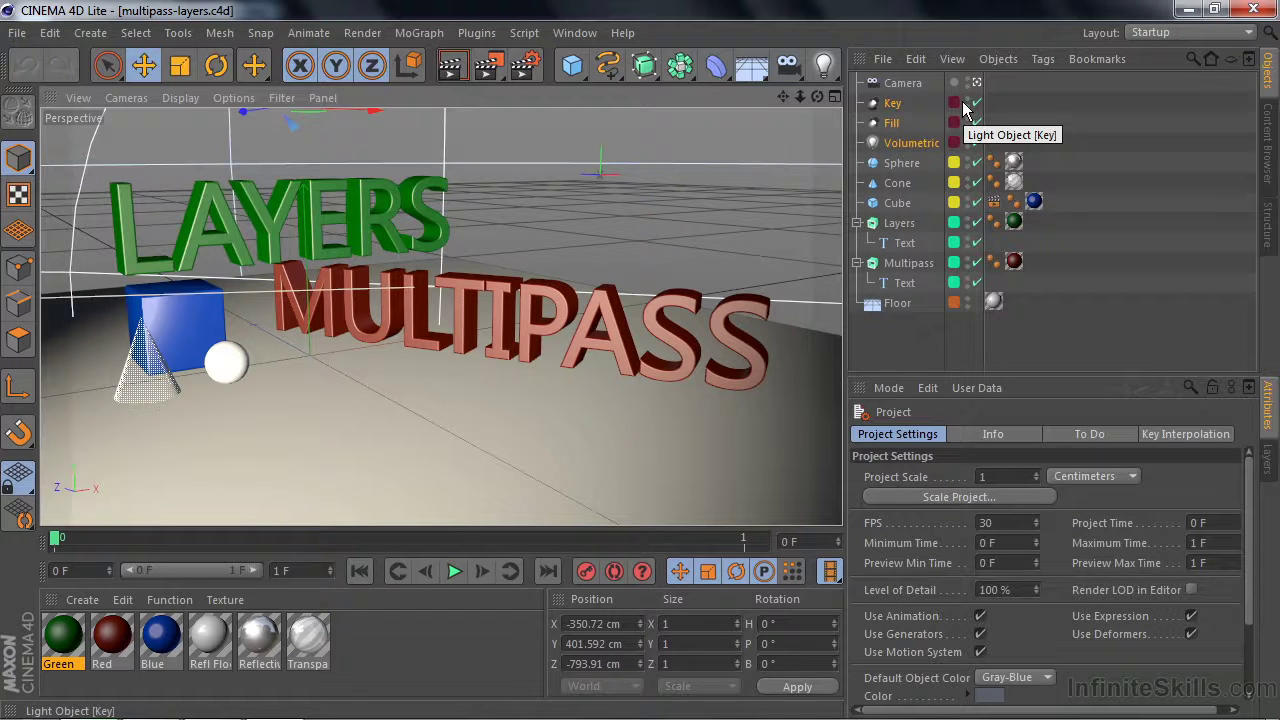
click(1267, 462)
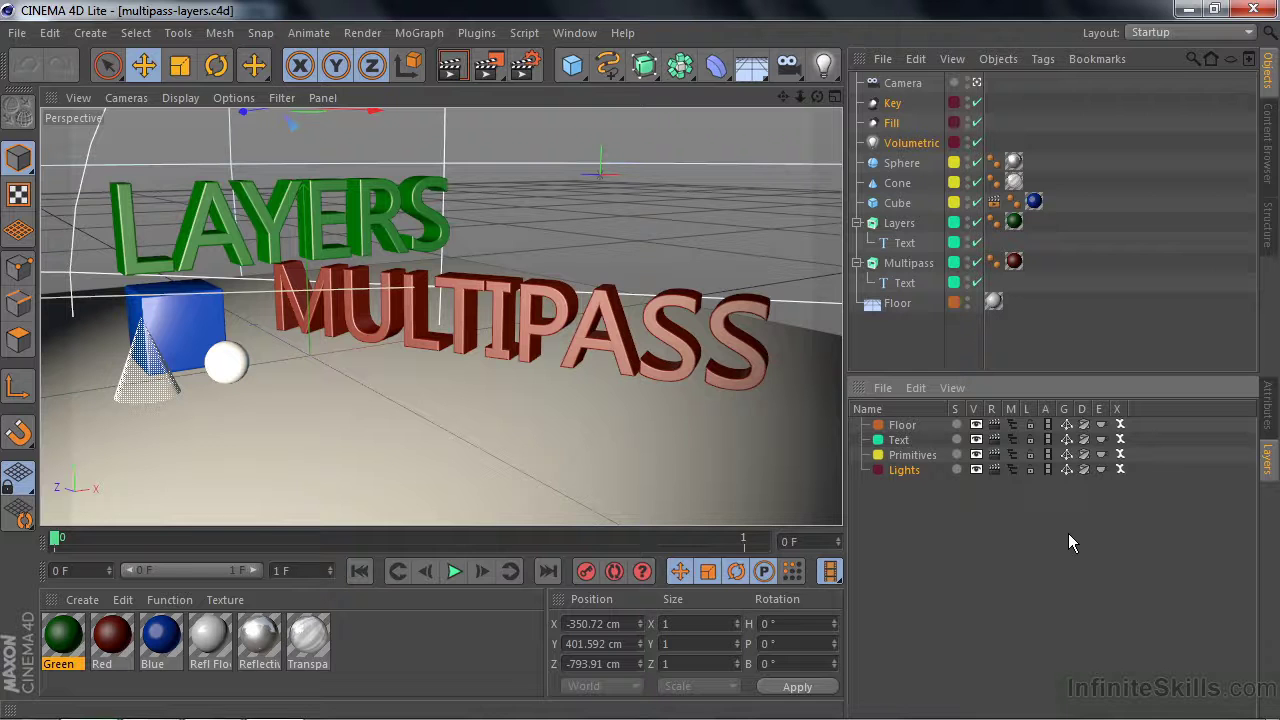
click(976, 425)
click(976, 425)
click(976, 440)
click(976, 440)
click(976, 455)
click(976, 455)
click(976, 470)
click(976, 470)
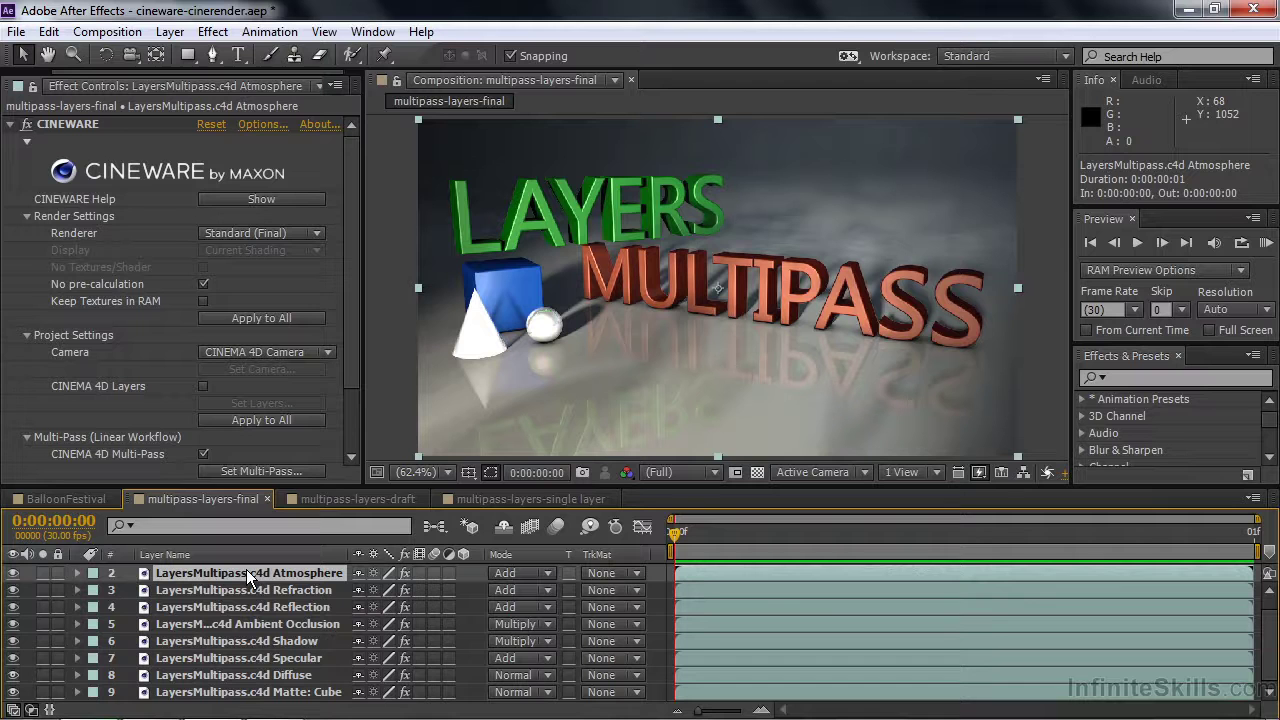
Step: Back in After Effects, enable CINEMA 4D Layers for the Atmosphere layer and view its layer choices without changing them
click(201, 385)
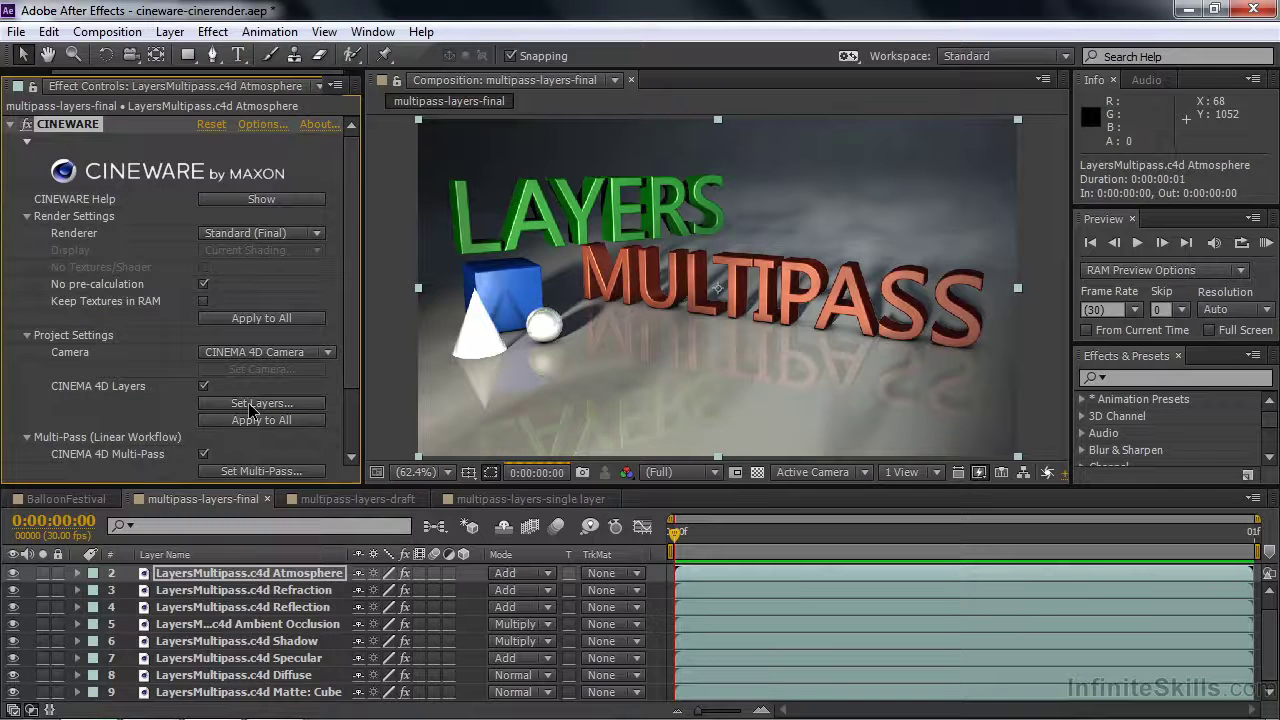
click(251, 405)
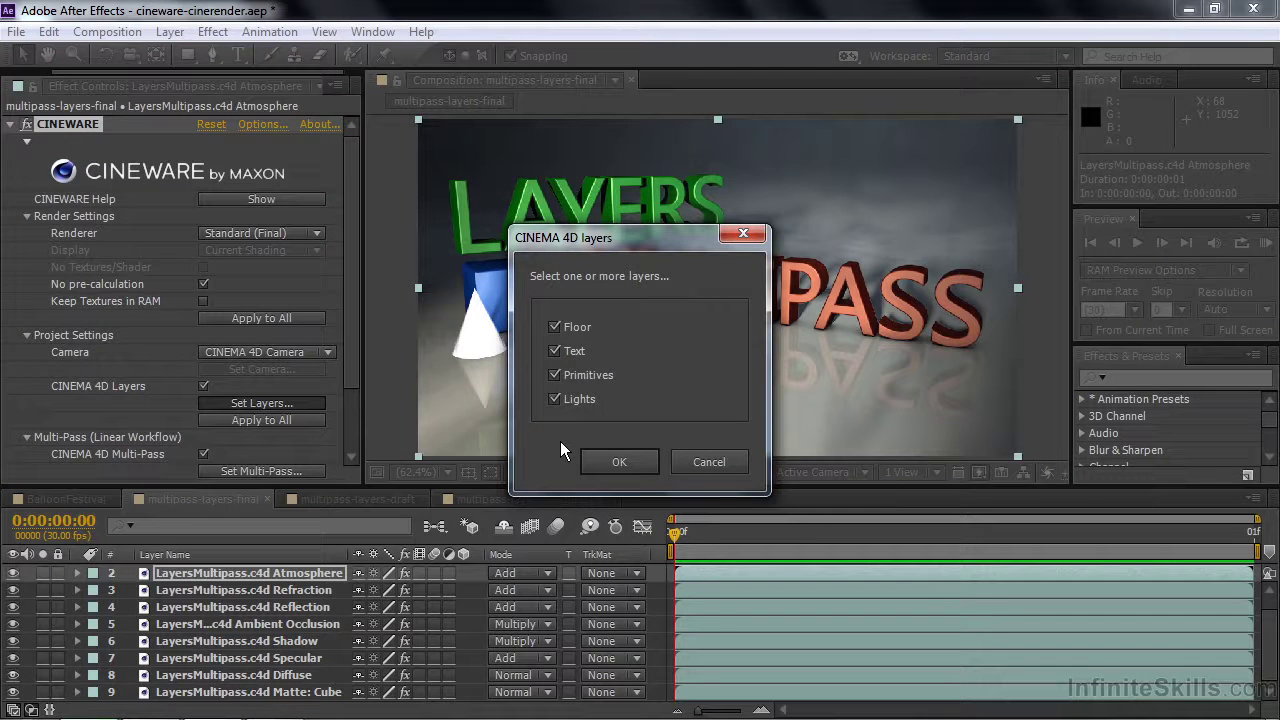
key(Escape)
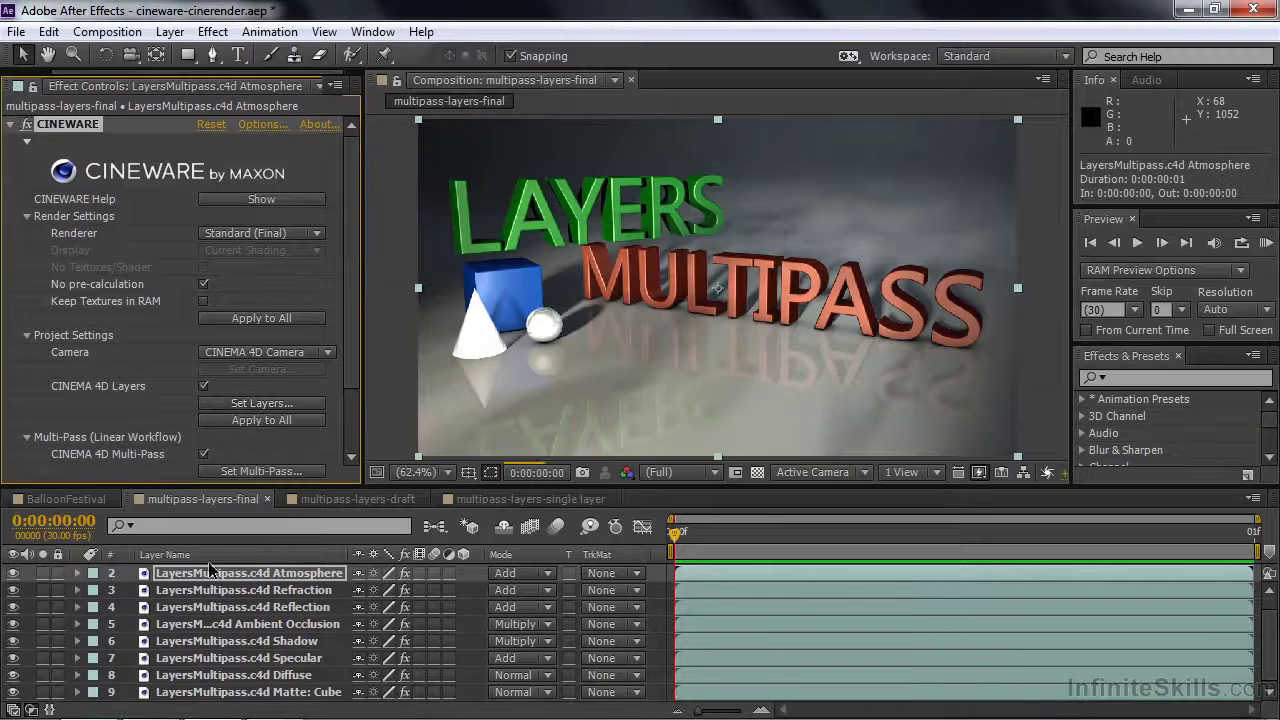
Step: Show the multipass-layers.c4d layer, turn on its Glow and Curves effects, and hide the layer again
scroll(291, 580, up, 1)
click(288, 574)
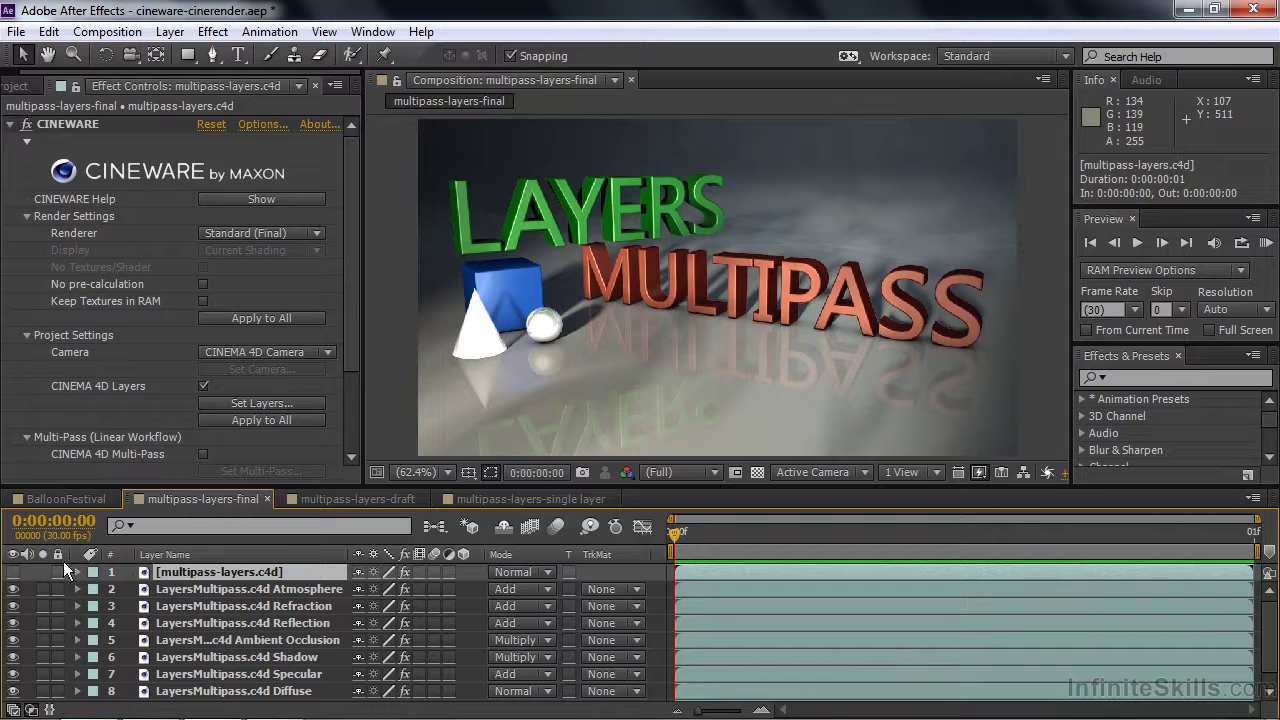
click(13, 572)
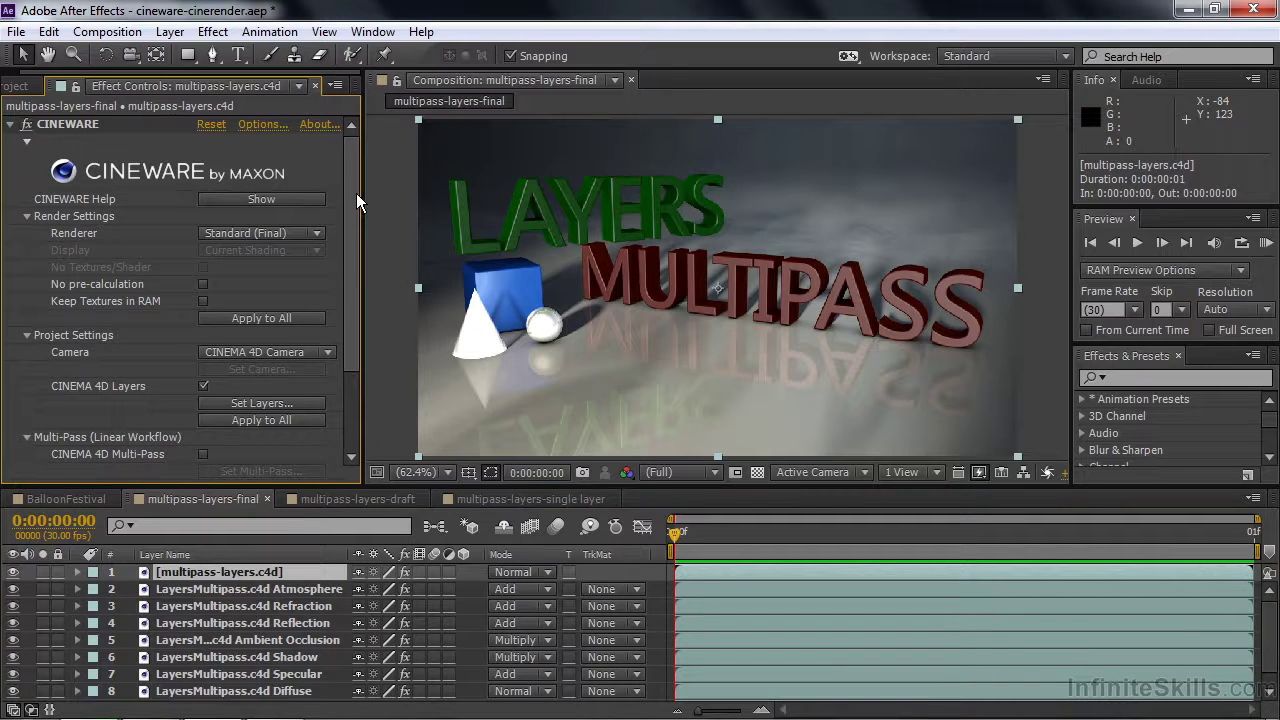
drag(356, 193, 367, 283)
click(26, 457)
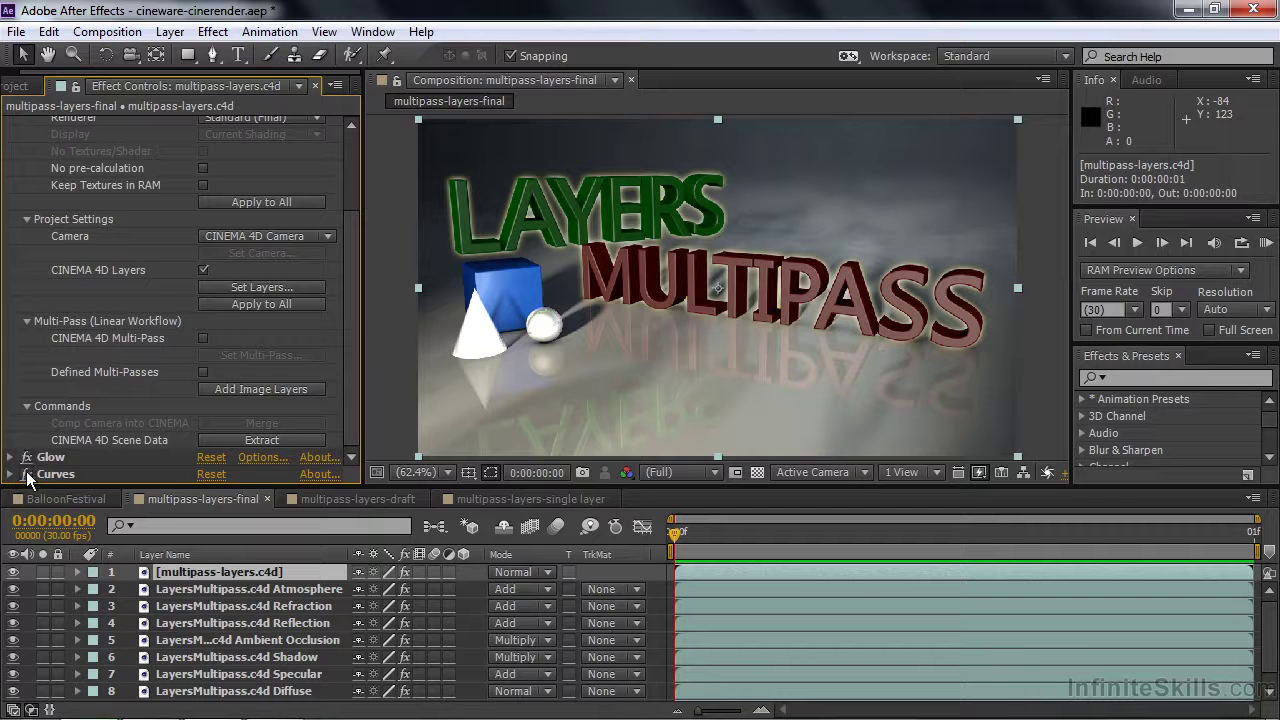
click(26, 474)
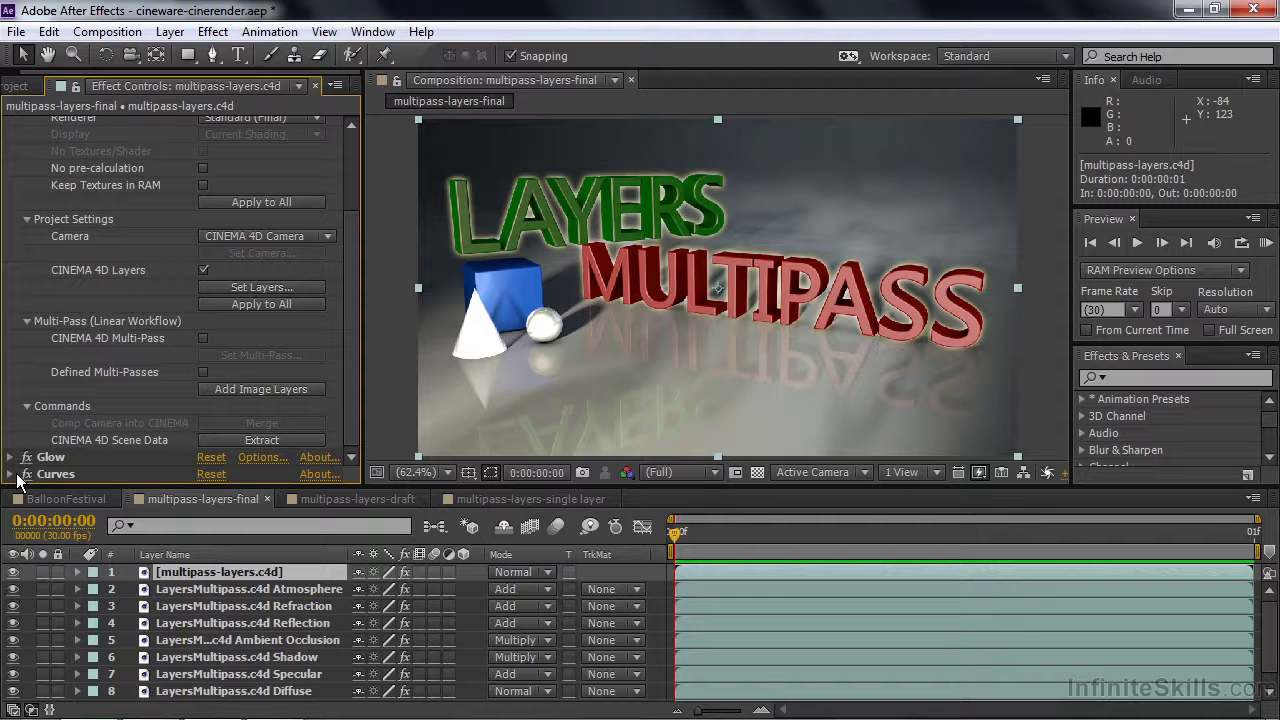
click(13, 573)
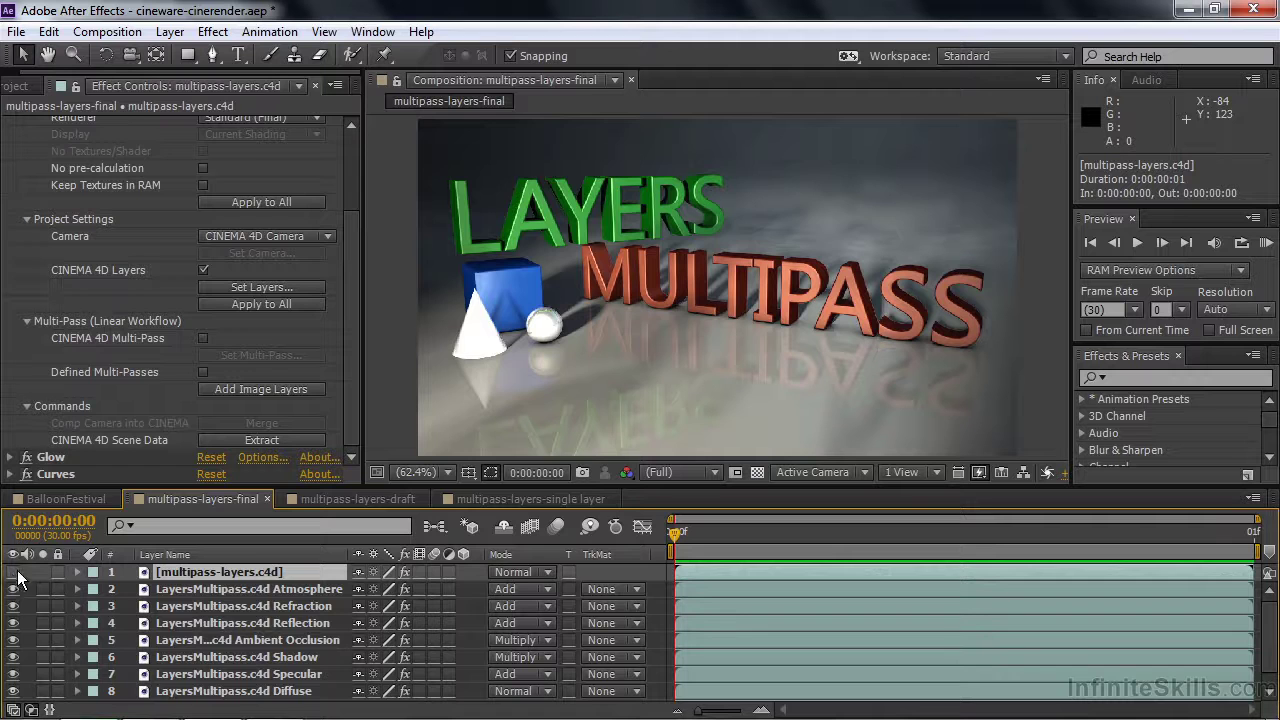
Step: In the BalloonFestival composition, set the CINEMA 4D Multi-Pass of the BalloonFestival.c4d layer to Atmosphere
click(52, 502)
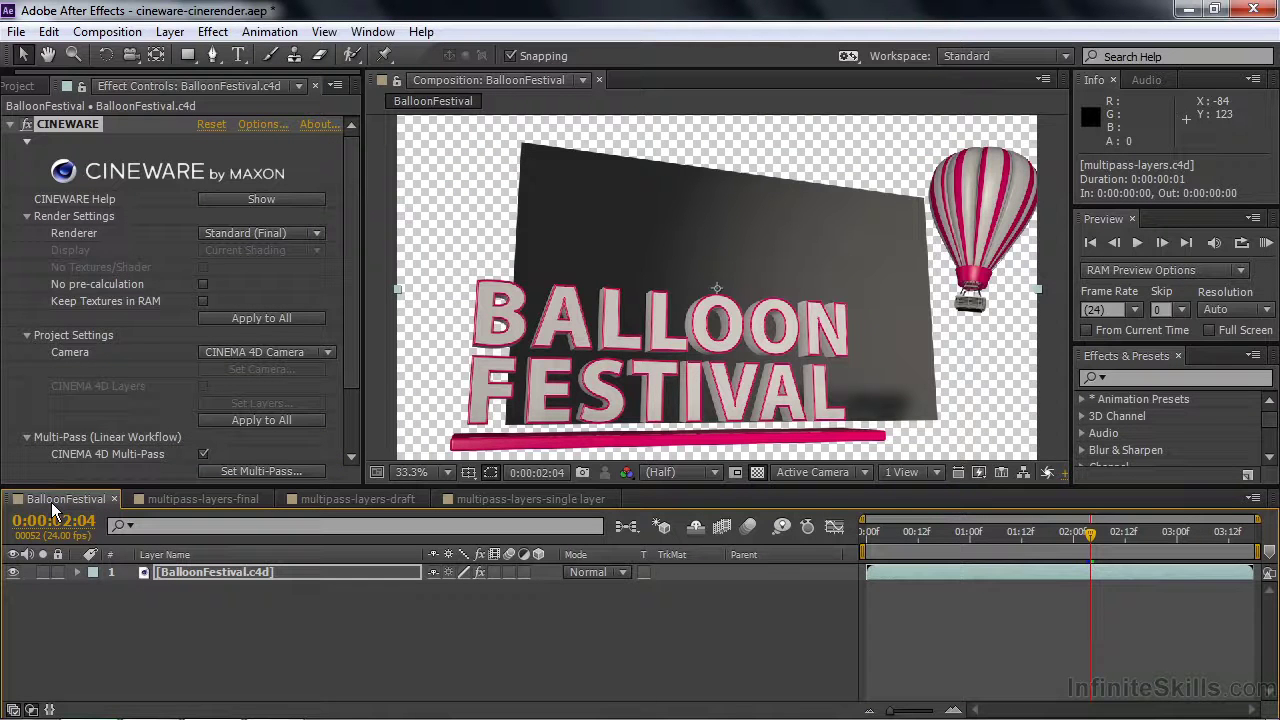
click(60, 437)
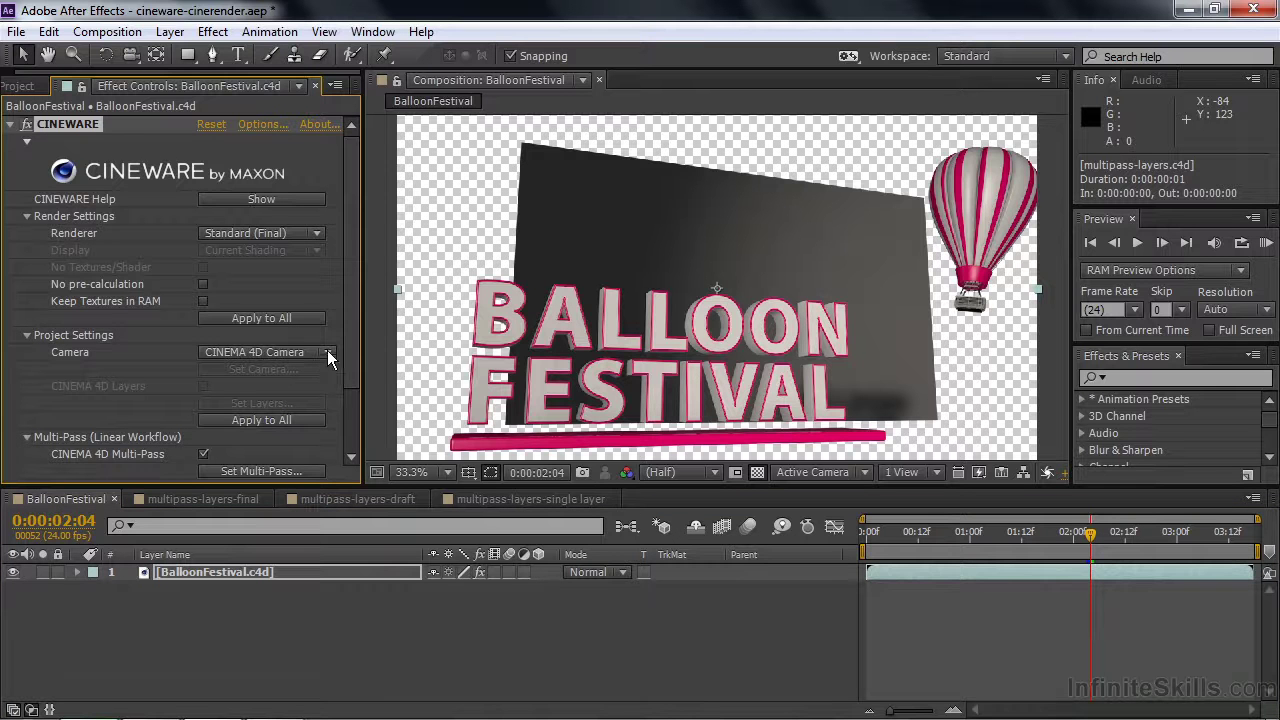
scroll(344, 354, down, 3)
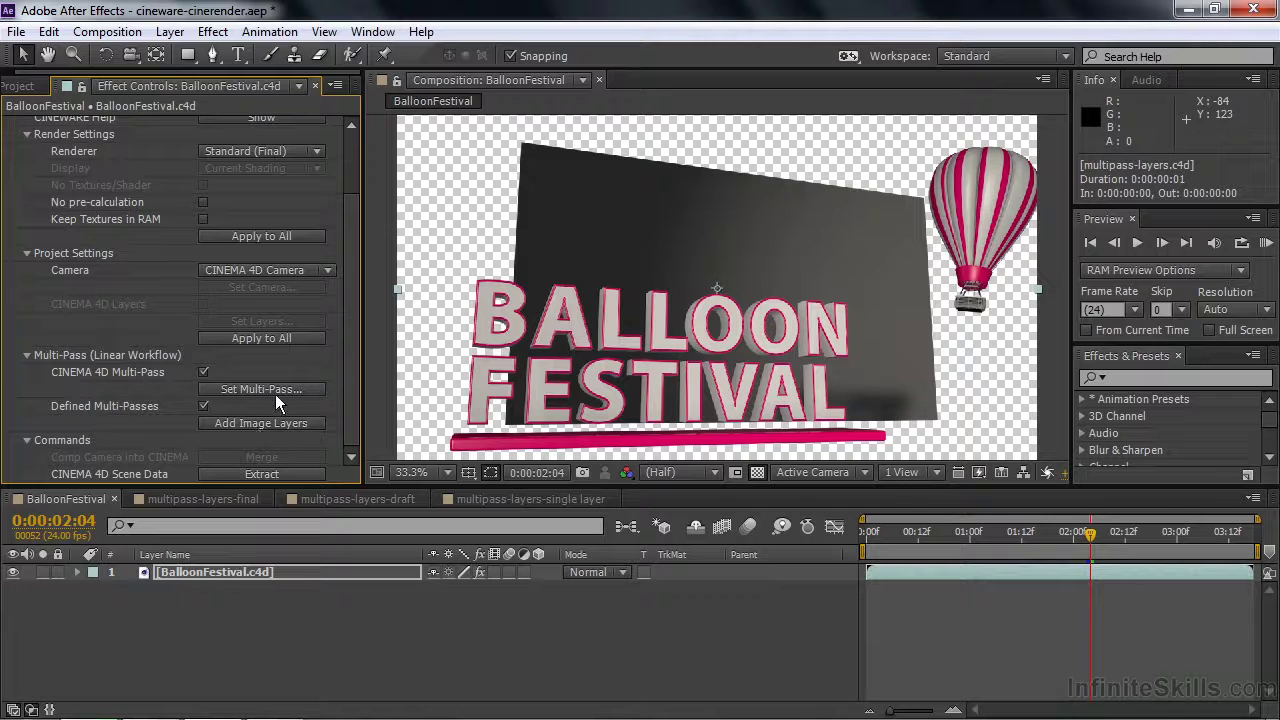
click(243, 385)
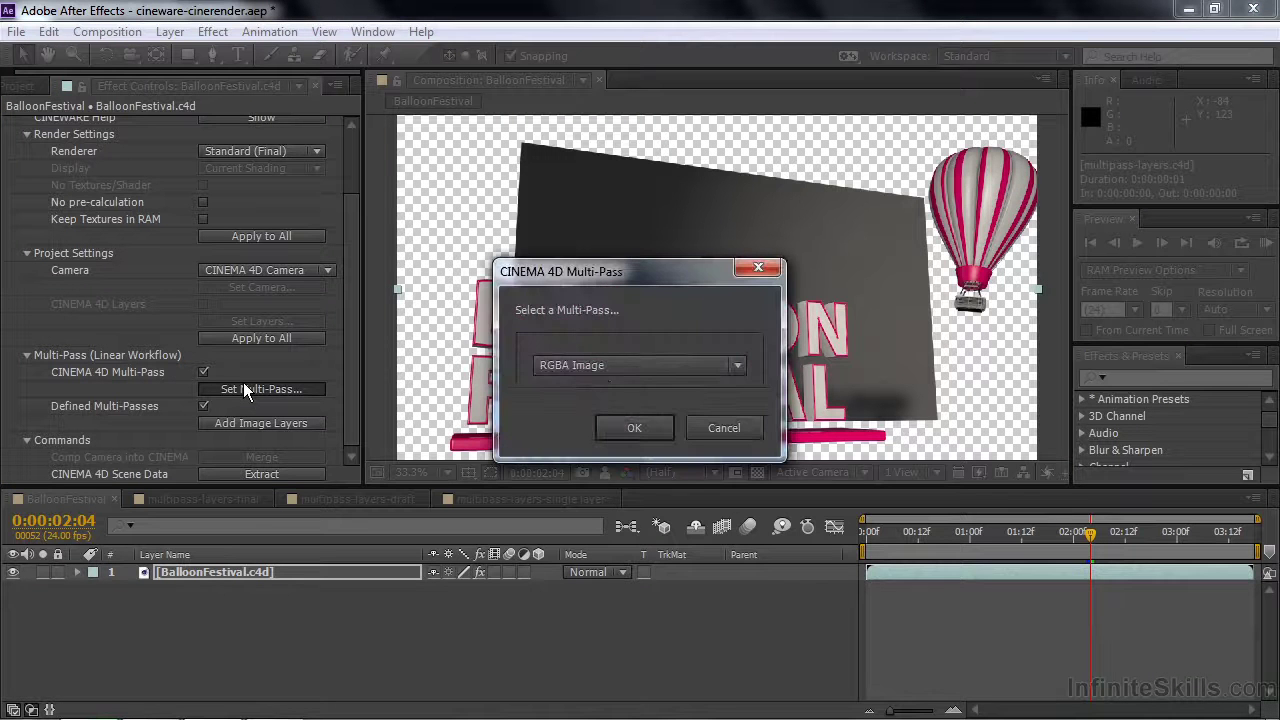
click(737, 366)
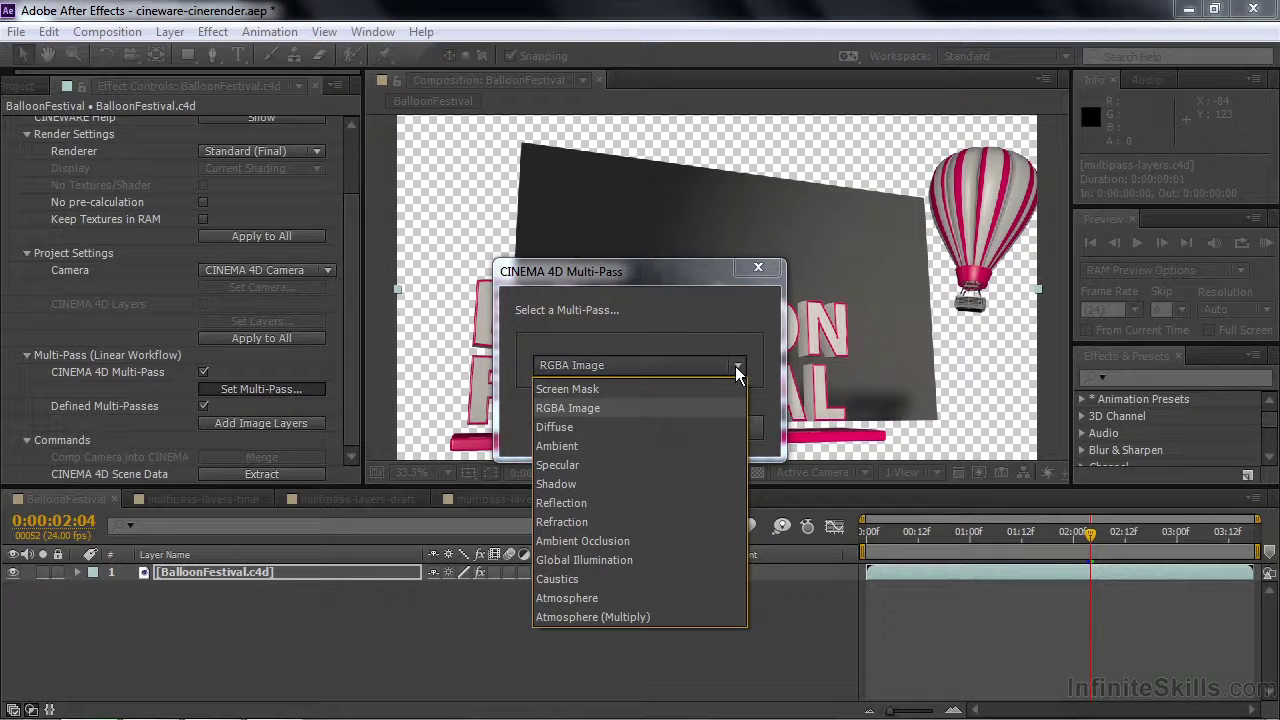
click(587, 598)
click(620, 433)
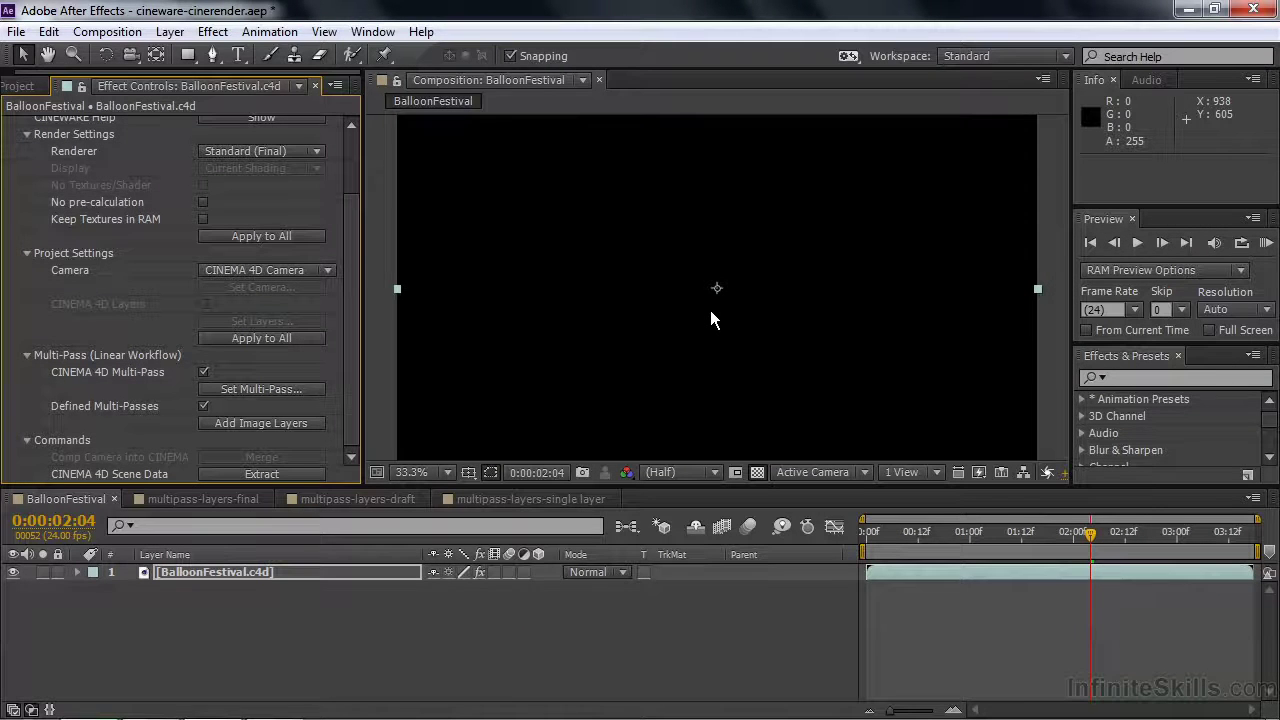
Step: Return to the multipass-layers-final composition and check the renderer choices of the multipass-layers.c4d layer, leaving Standard (Final) selected
click(203, 499)
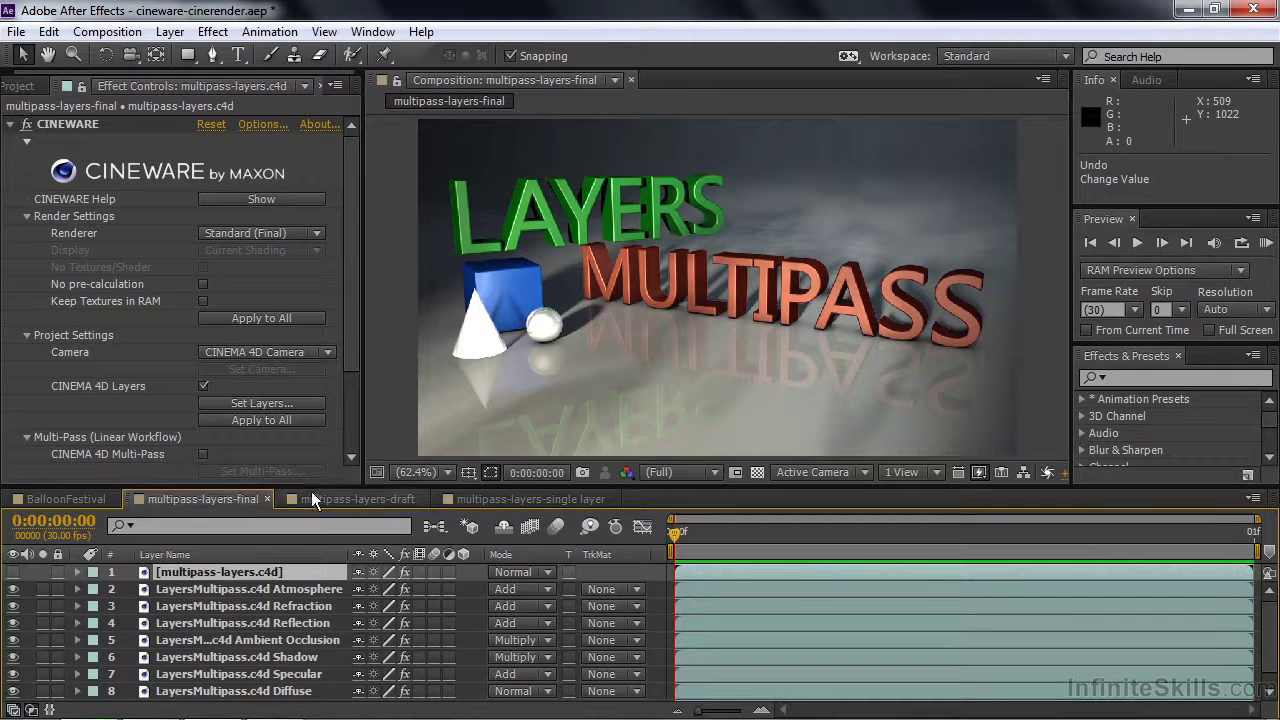
drag(345, 357, 345, 283)
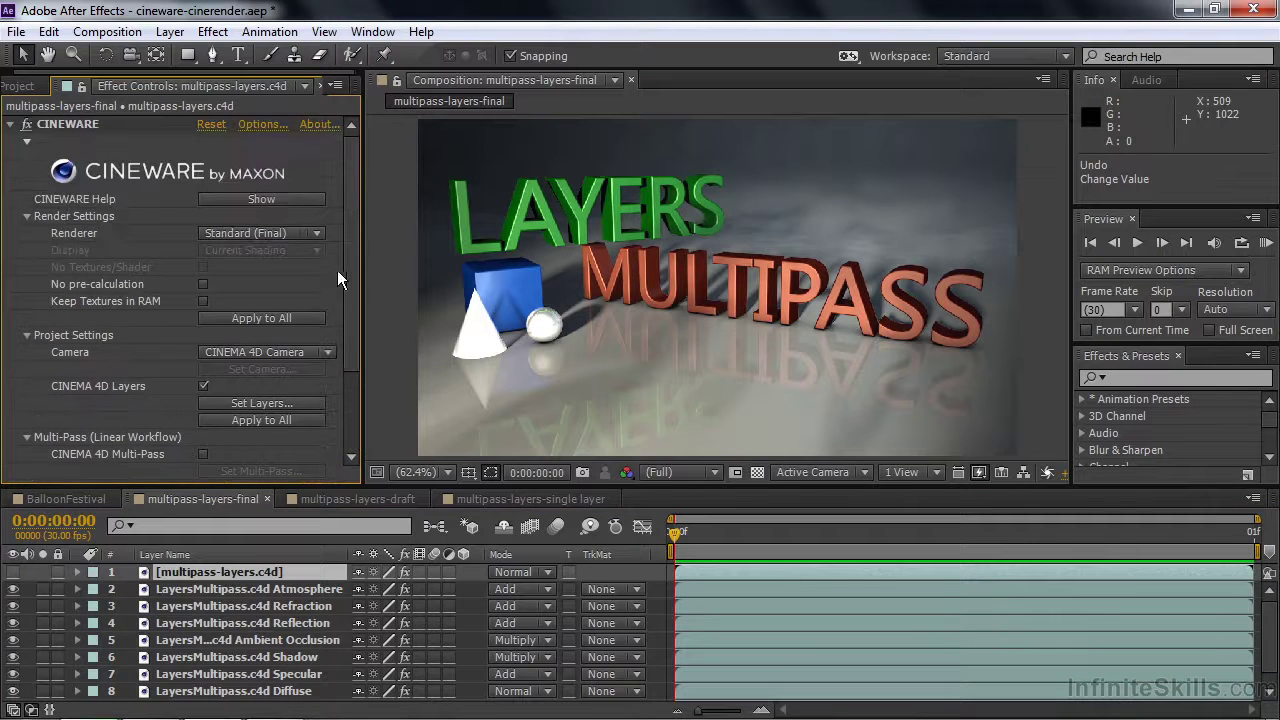
click(317, 230)
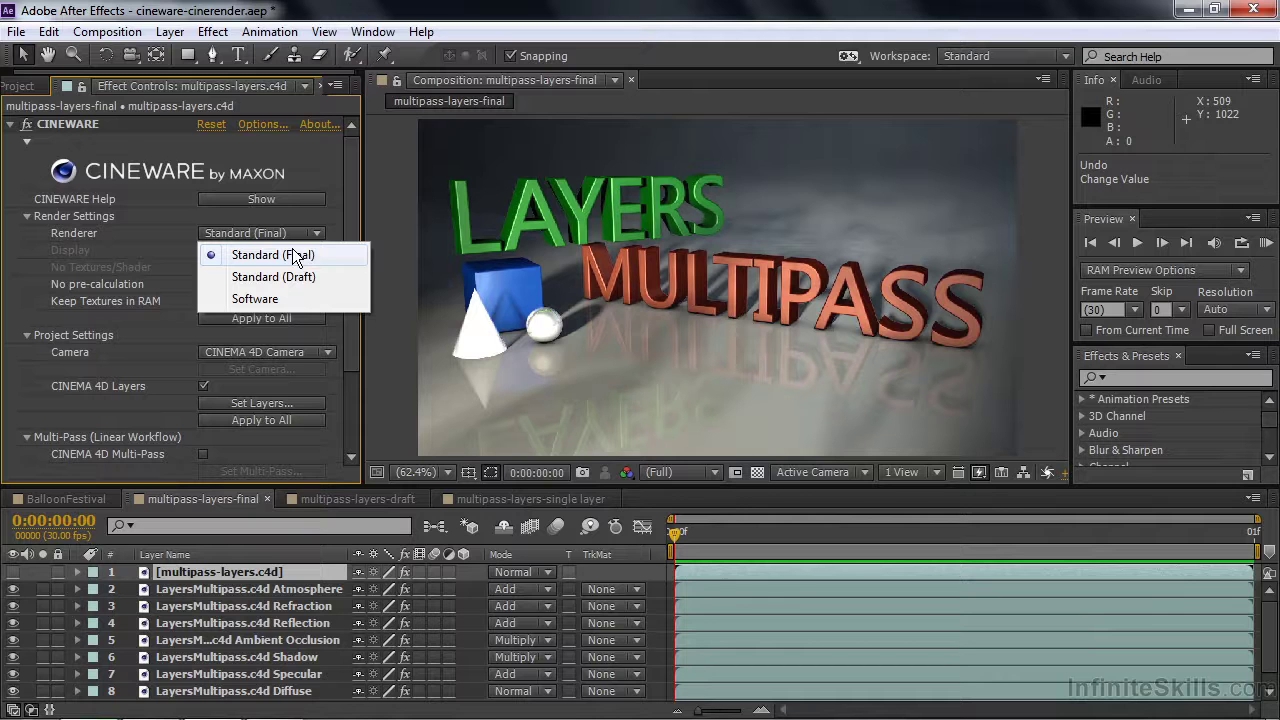
click(352, 218)
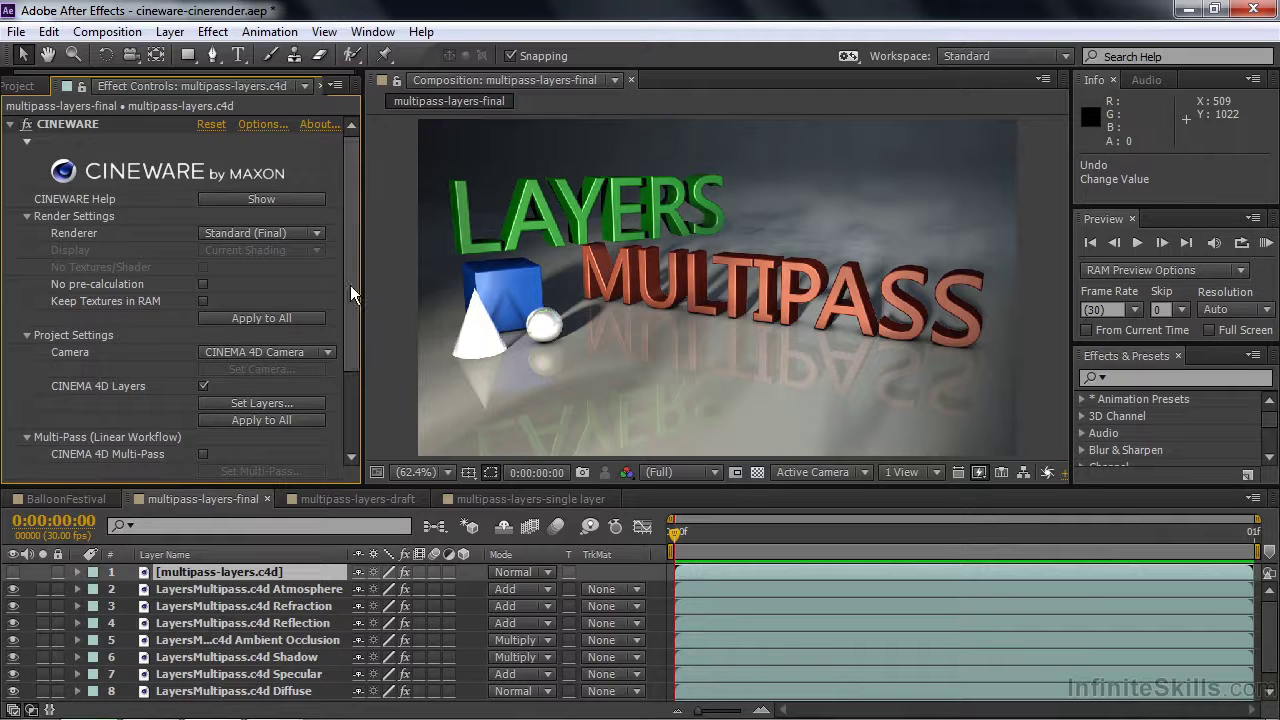
Step: Enable CINEMA 4D Multi-Pass and Defined Multi-Passes for the multipass-layers.c4d layer, viewing the pass choices without changing the RGBA Image selection
drag(352, 224, 363, 422)
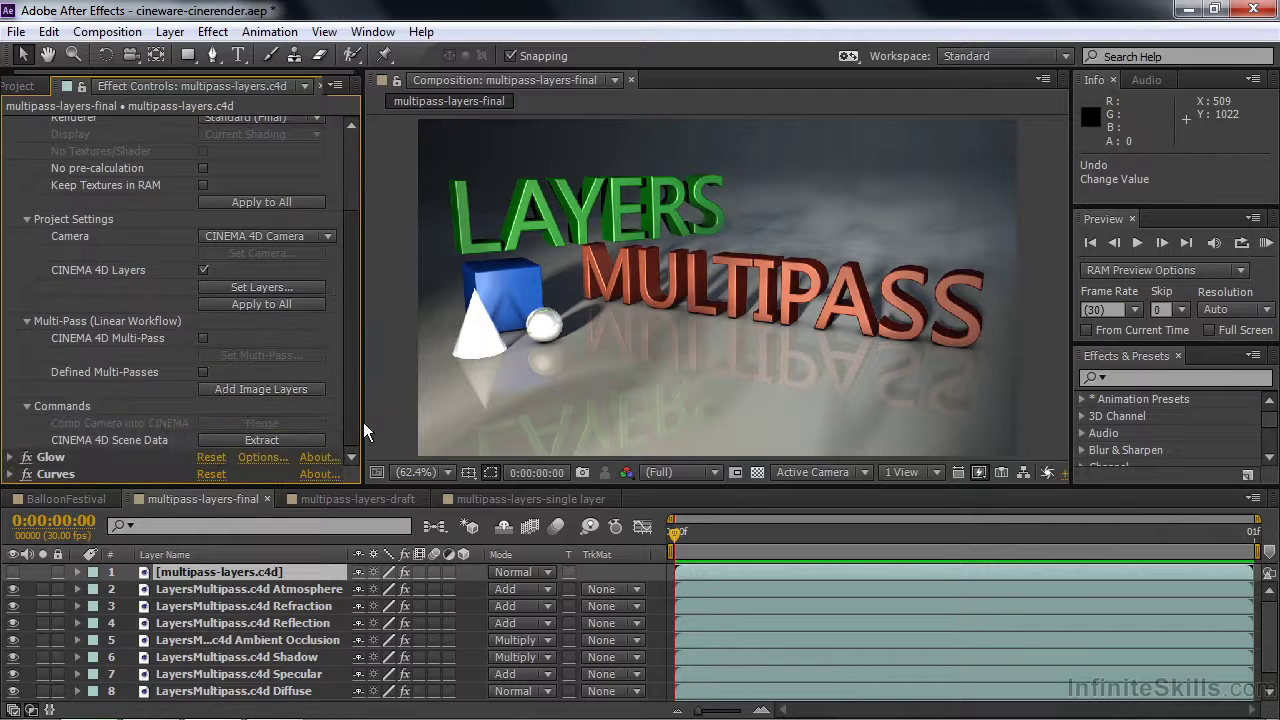
click(200, 336)
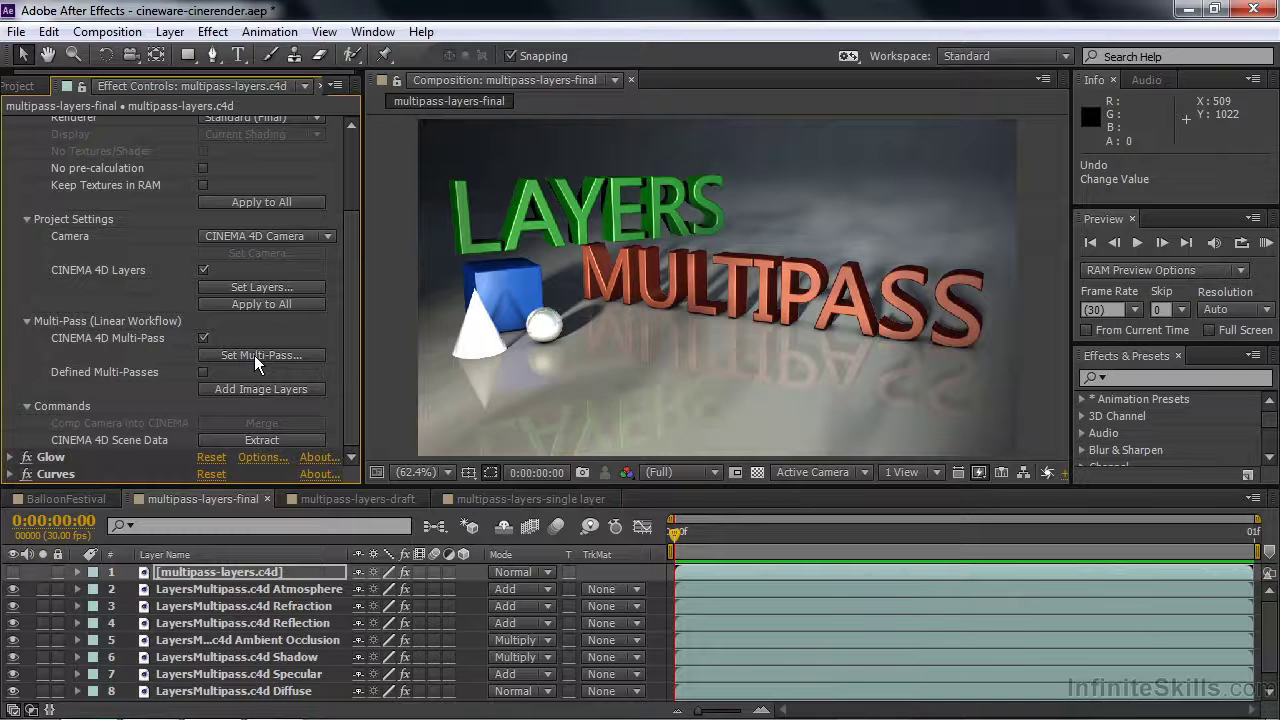
click(254, 355)
click(734, 366)
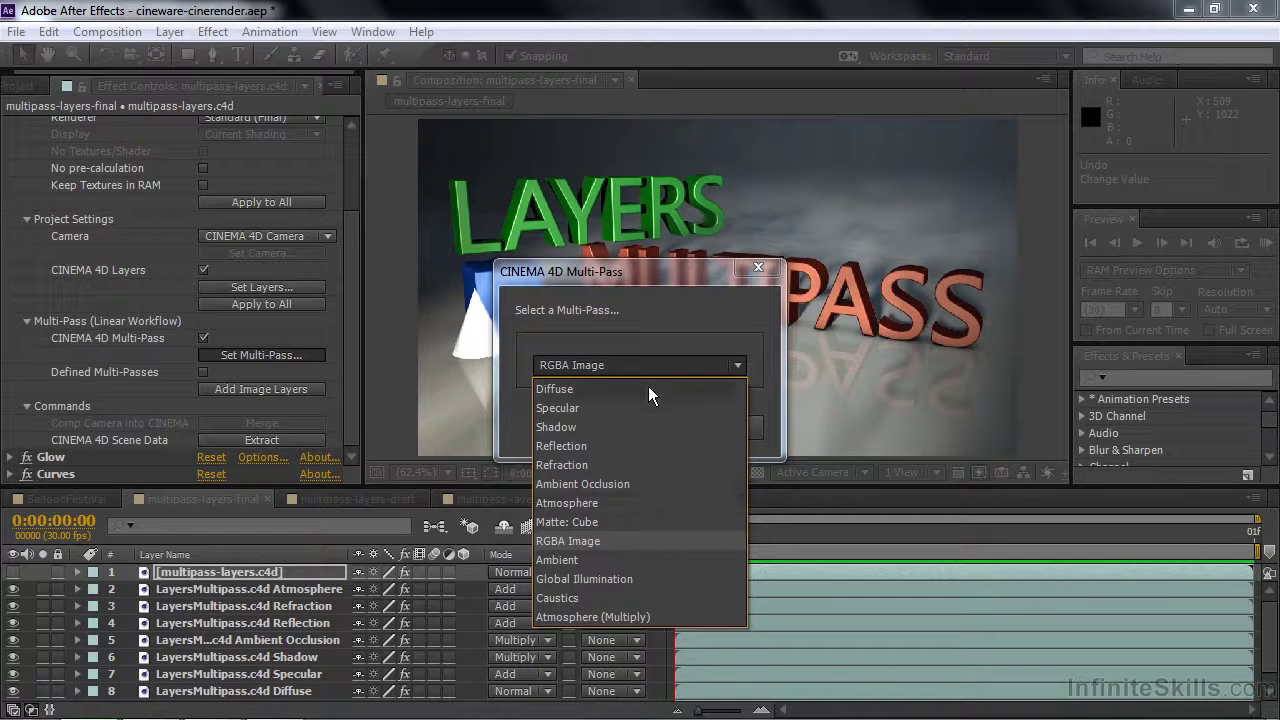
click(664, 310)
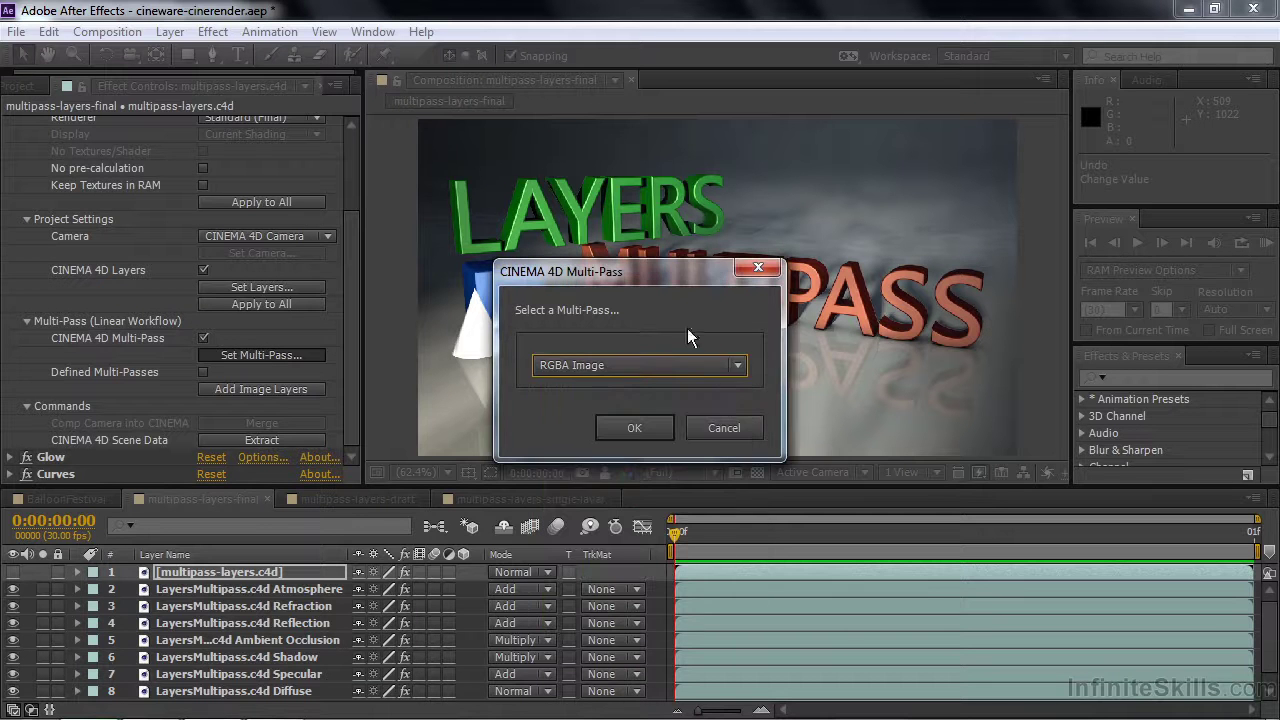
click(729, 421)
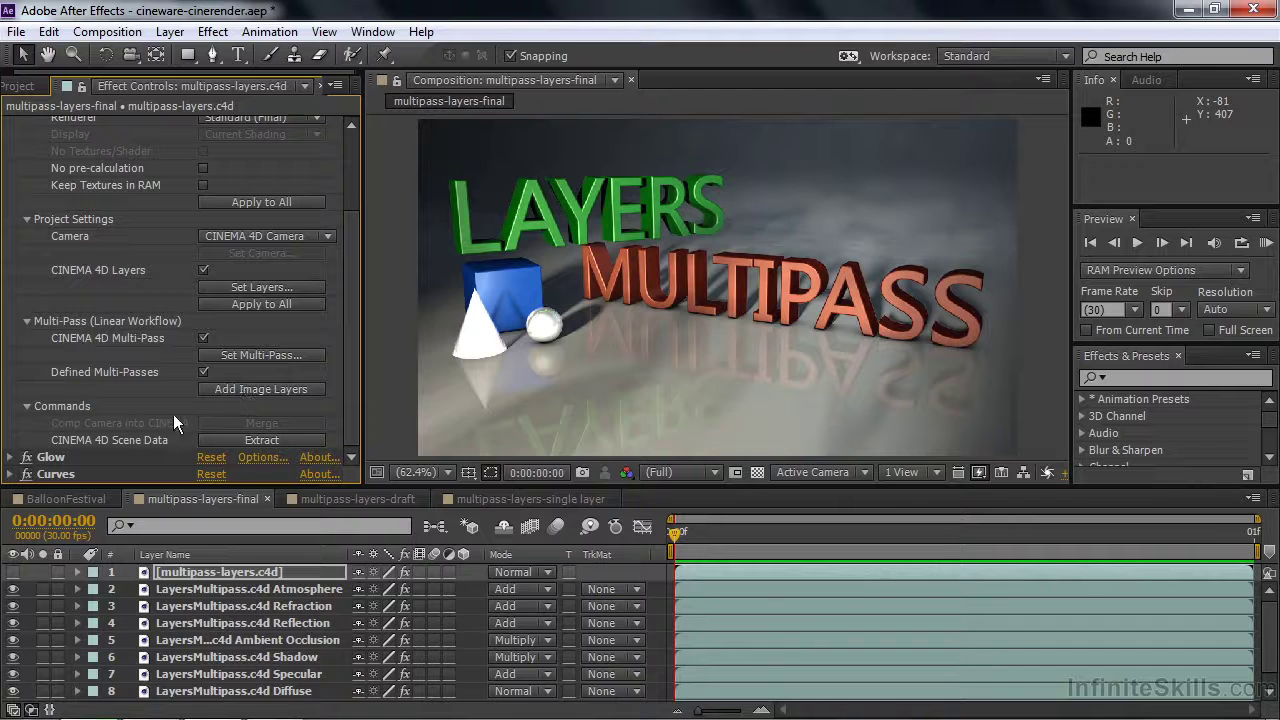
Step: In the multipass-layers-single layer composition, set the CINEWARE renderer of the multipass-layers.c4d layer to Standard (Draft)
click(526, 500)
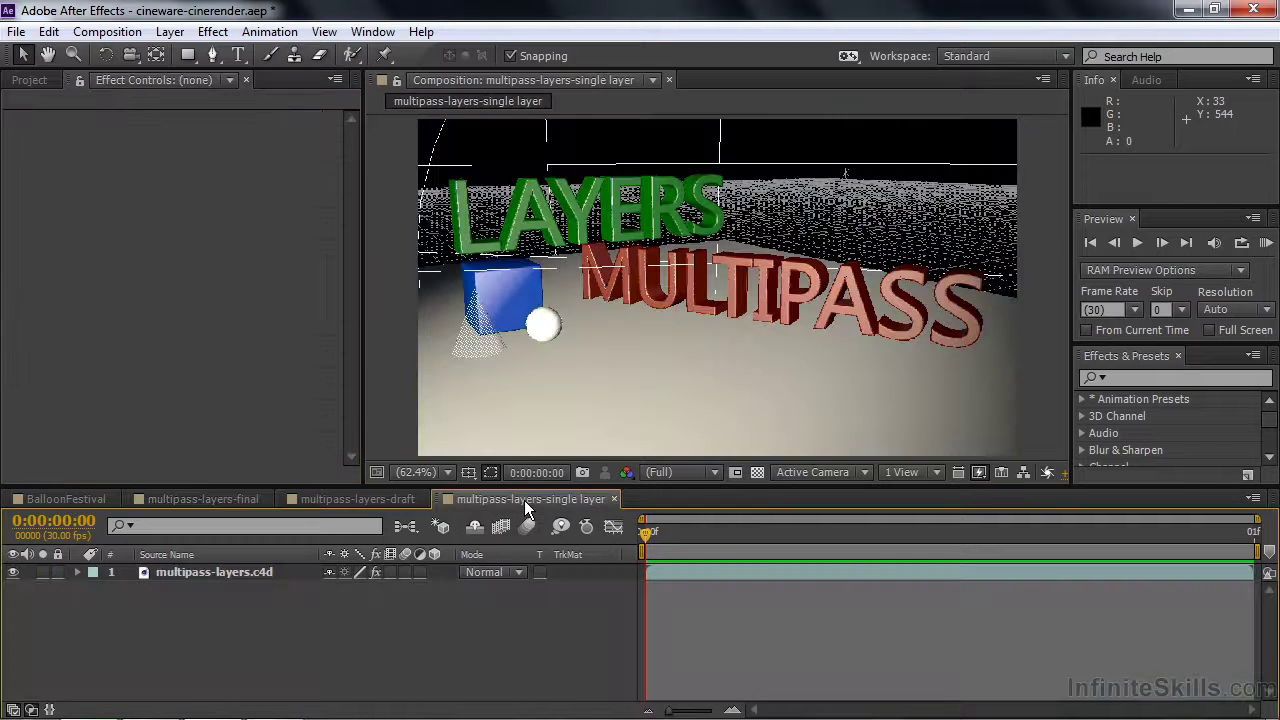
click(170, 570)
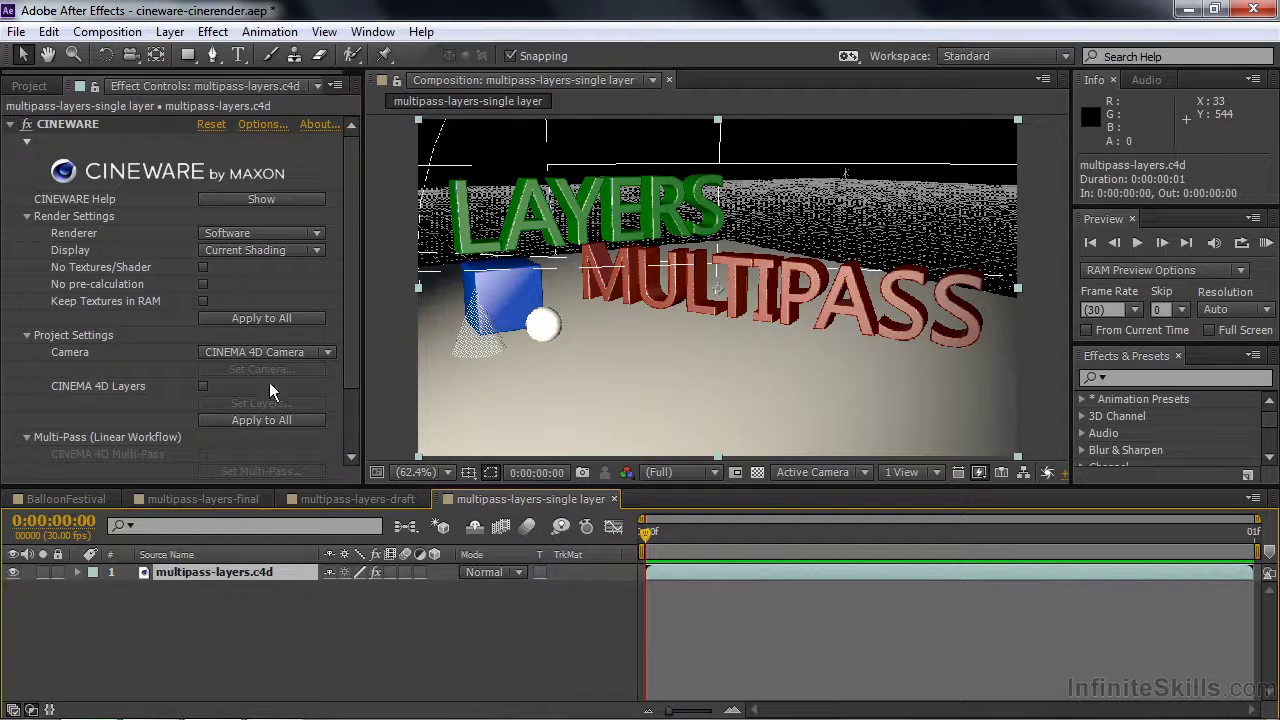
click(317, 236)
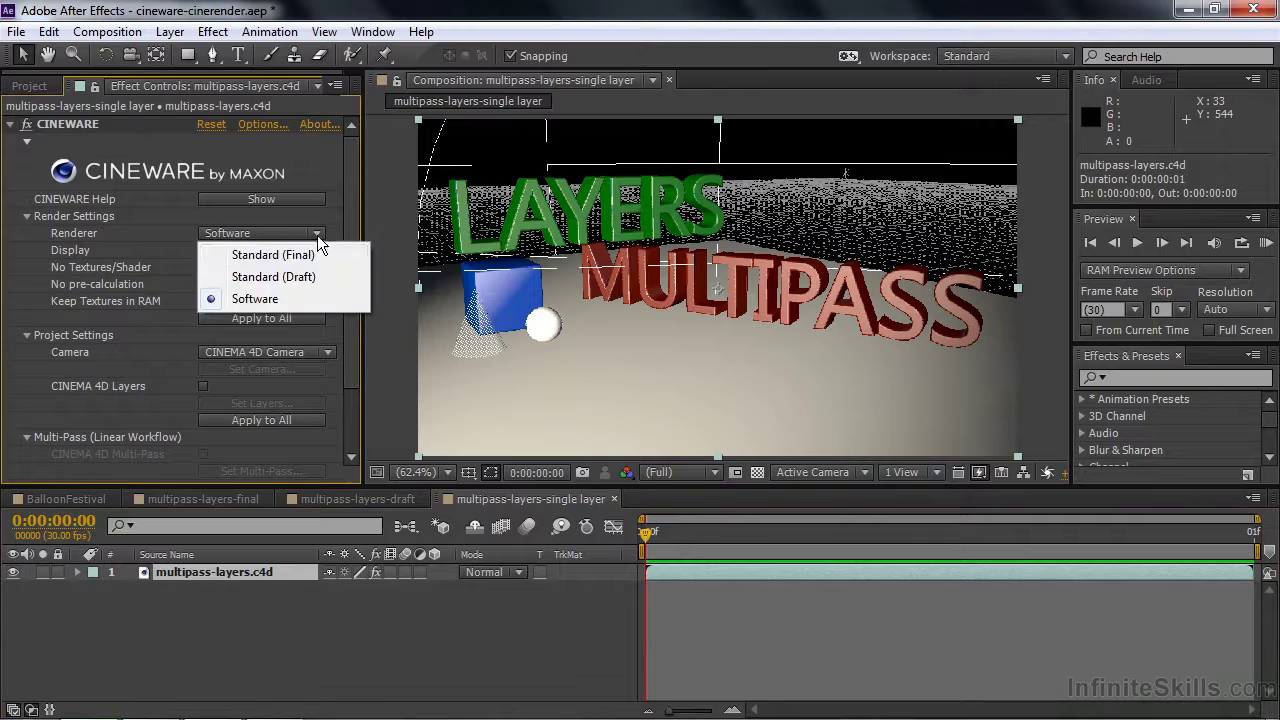
click(260, 274)
Step: Enable CINEMA 4D Multi-Pass for the layer and add the defined multi-passes as image layers, dismissing the post effects notice
scroll(356, 369, down, 3)
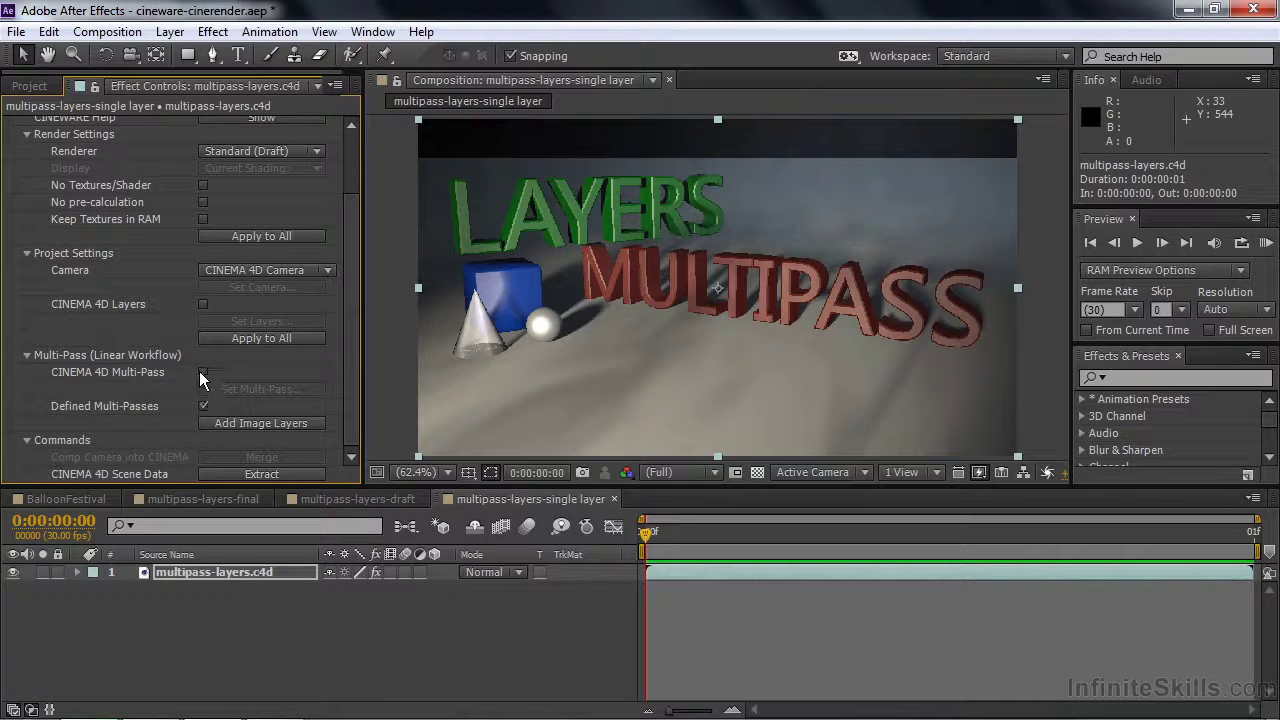
click(202, 372)
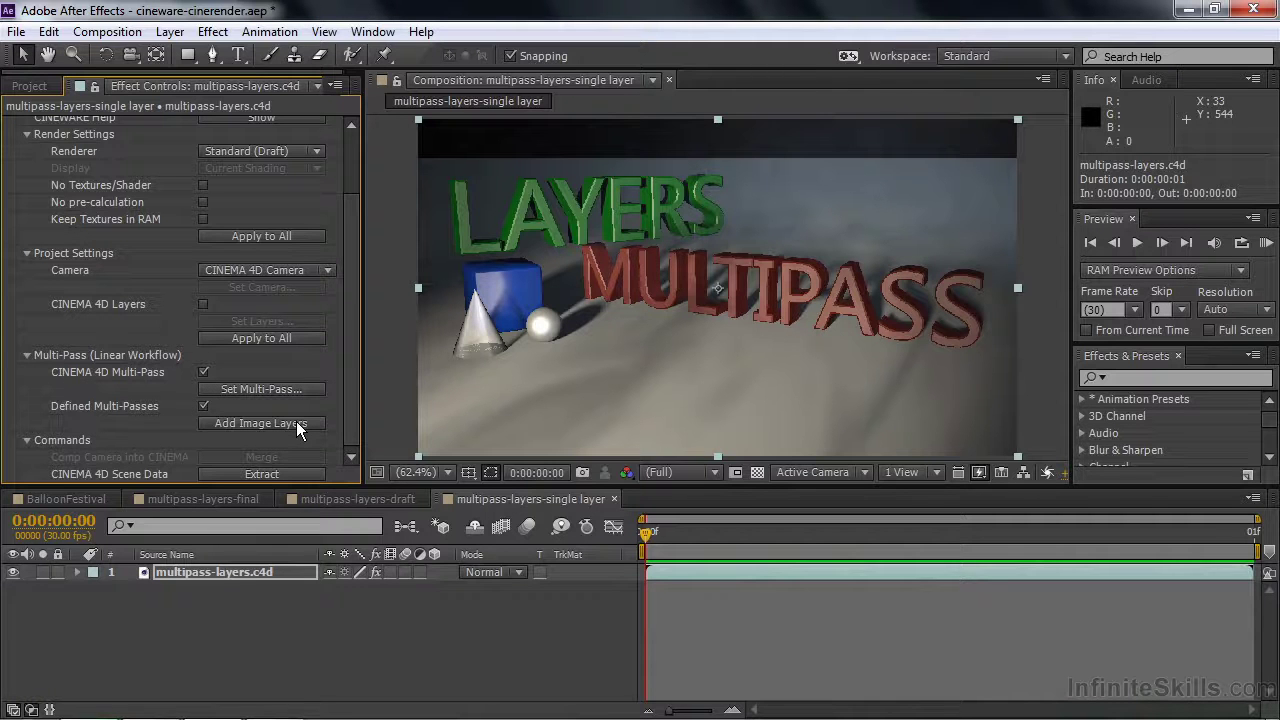
click(296, 421)
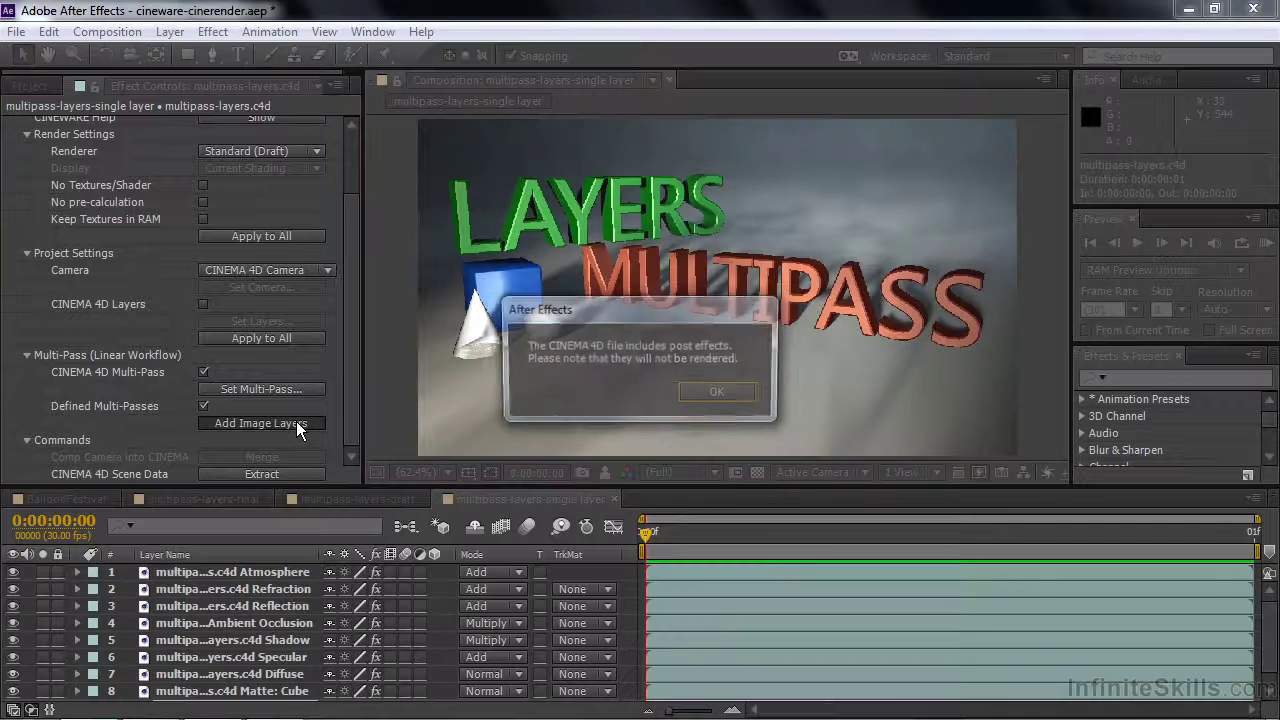
click(697, 389)
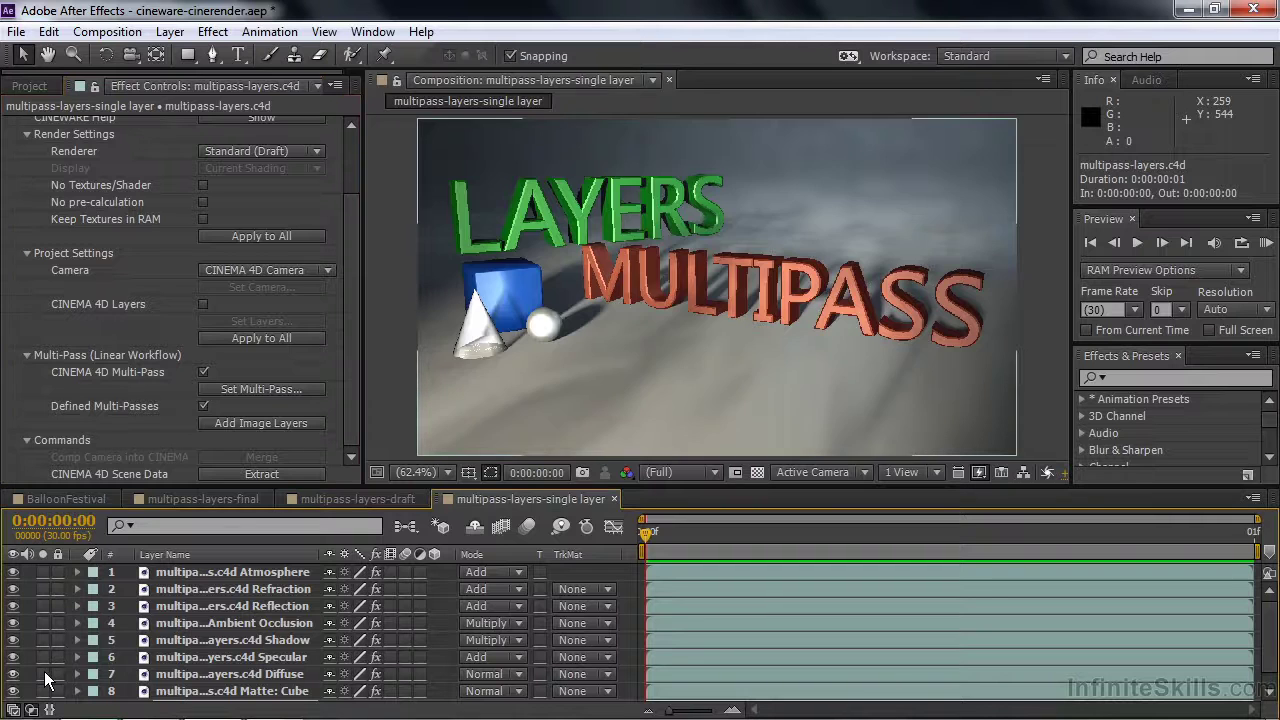
Step: In the multipass-layers-final composition, set the opacity of the Atmosphere layer to 61% and collapse its properties
click(207, 498)
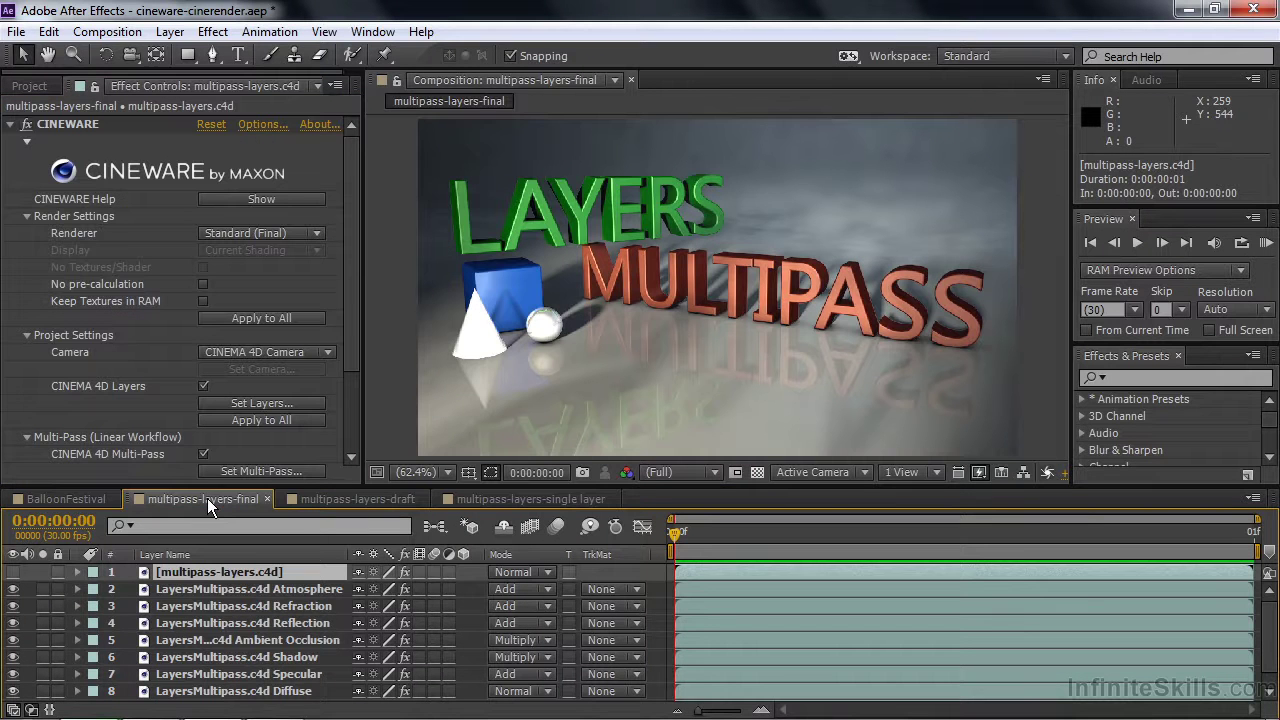
click(241, 586)
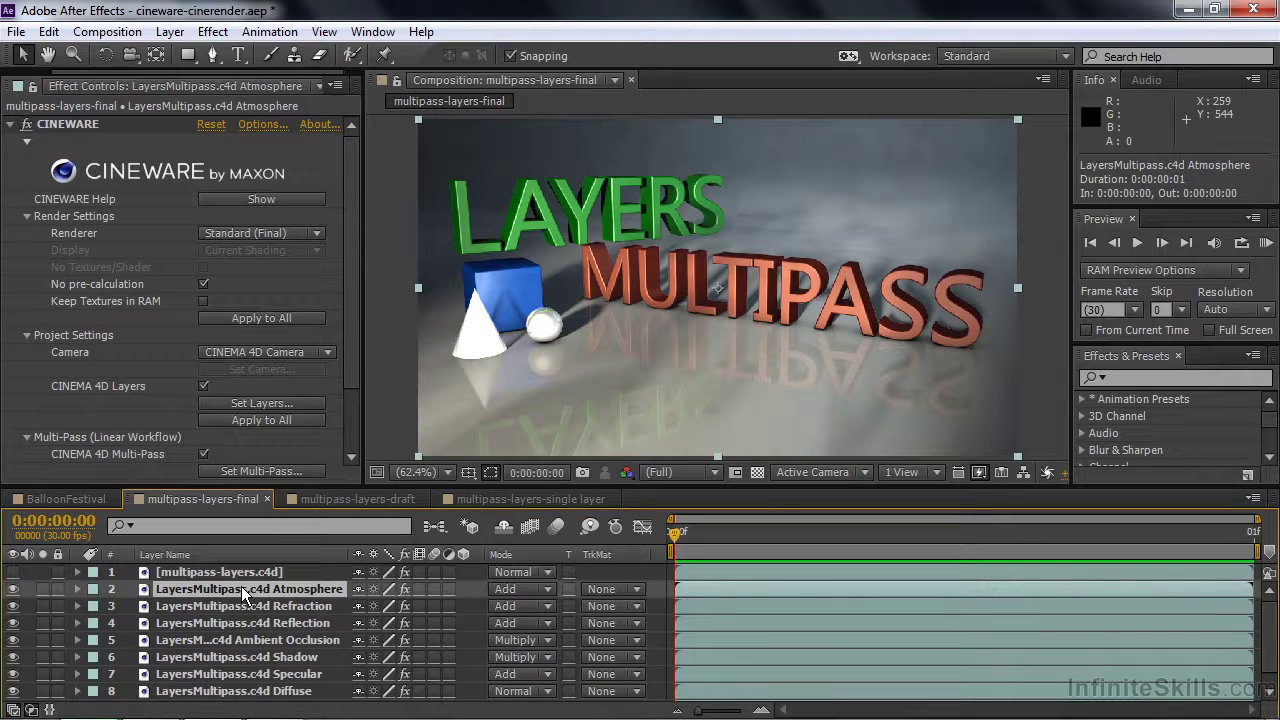
key(t)
drag(362, 605, 327, 612)
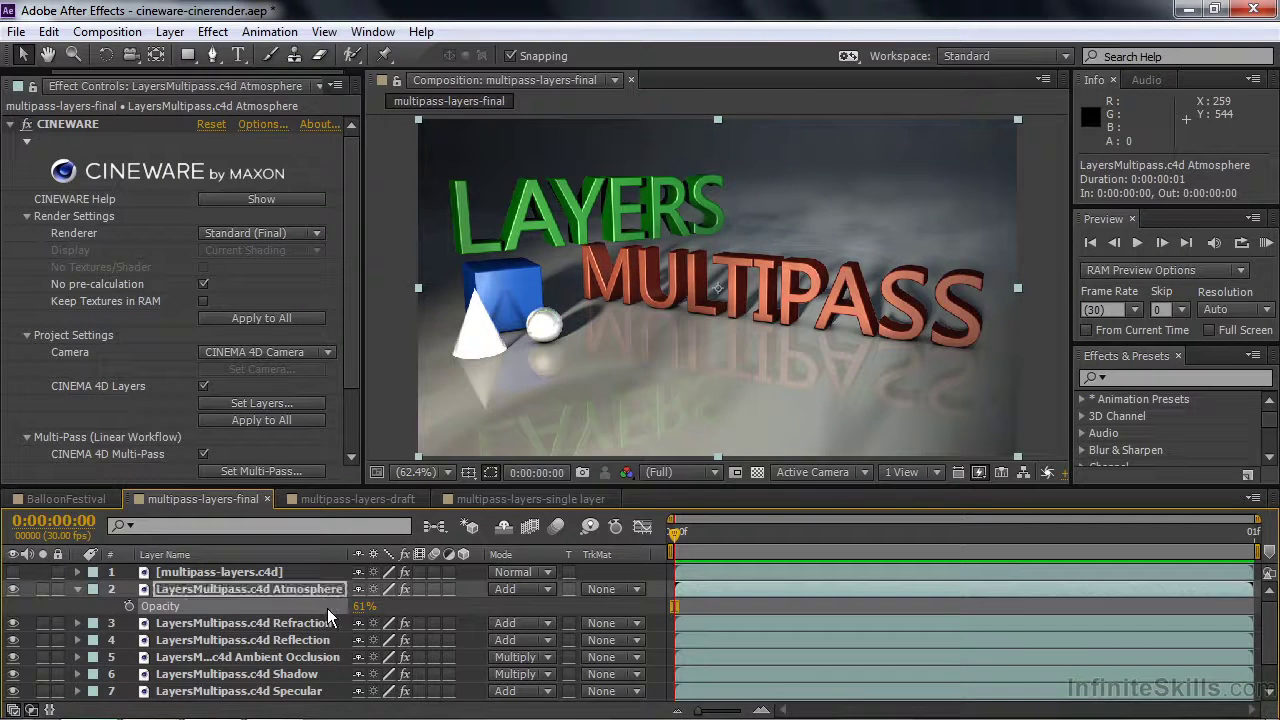
click(77, 588)
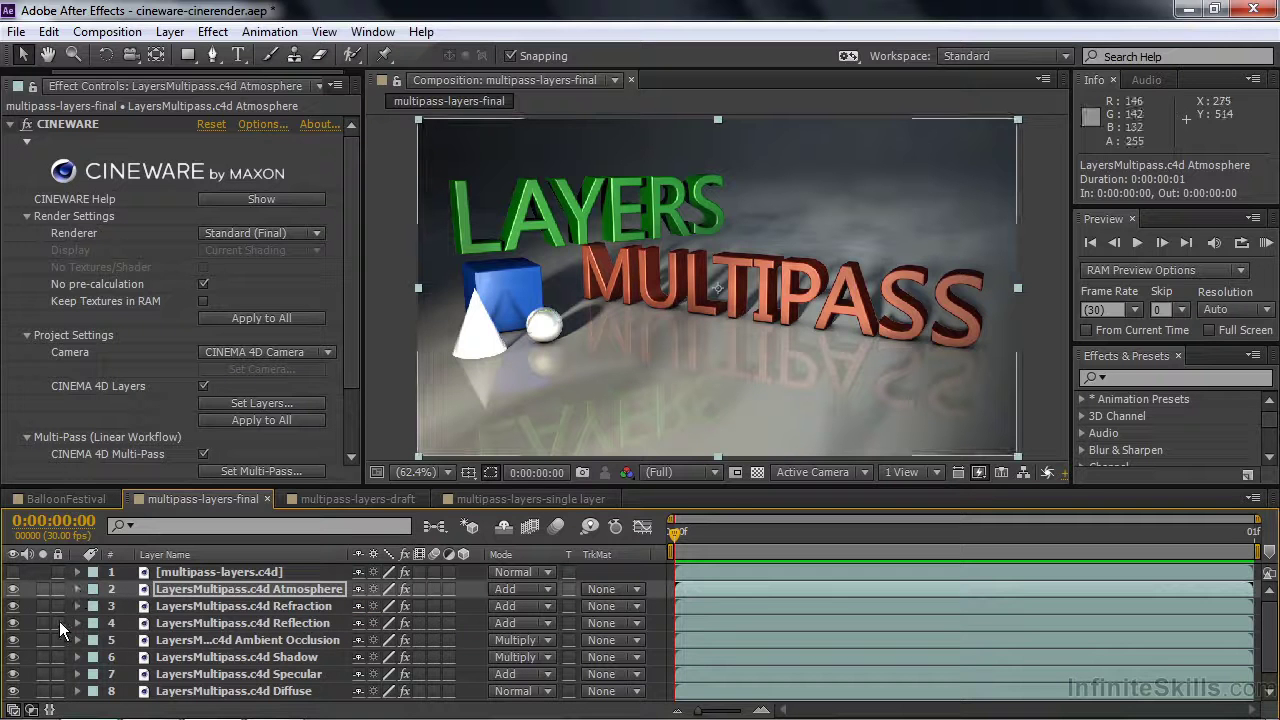
Step: Check the Reflection layer in isolation and duplicate it, comparing the image with the copy hidden and shown
click(44, 622)
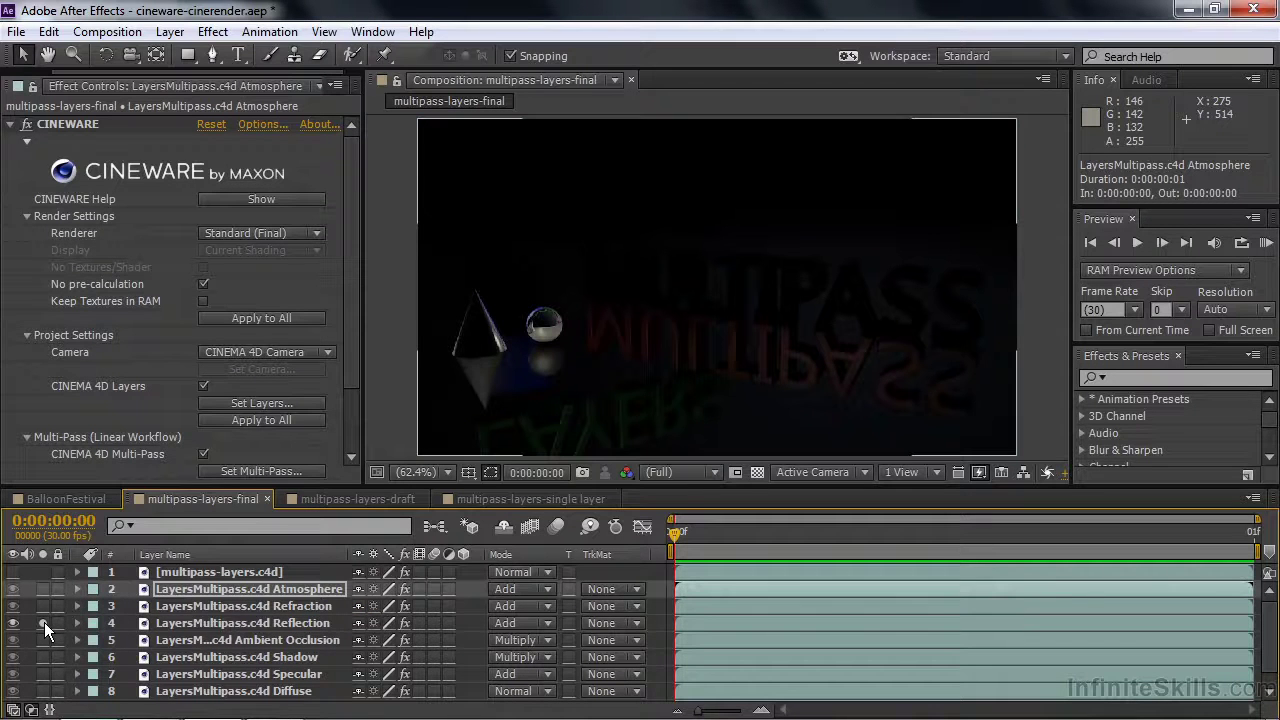
click(44, 622)
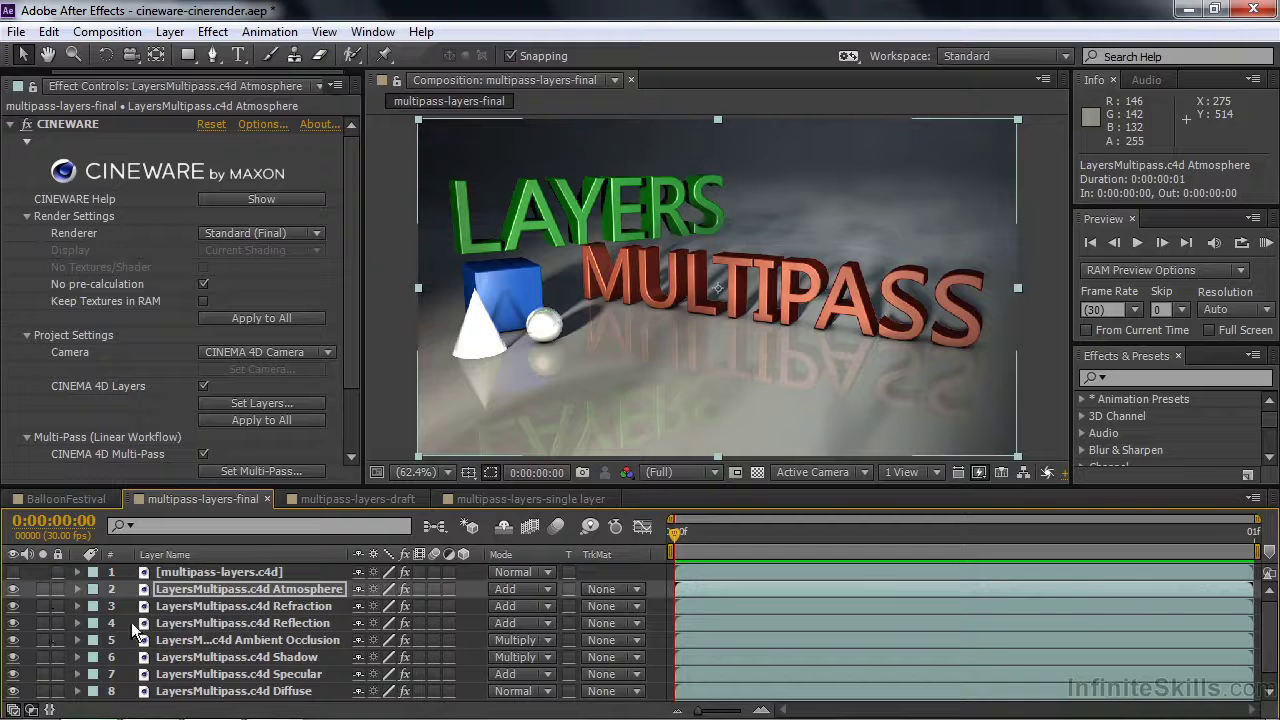
click(166, 622)
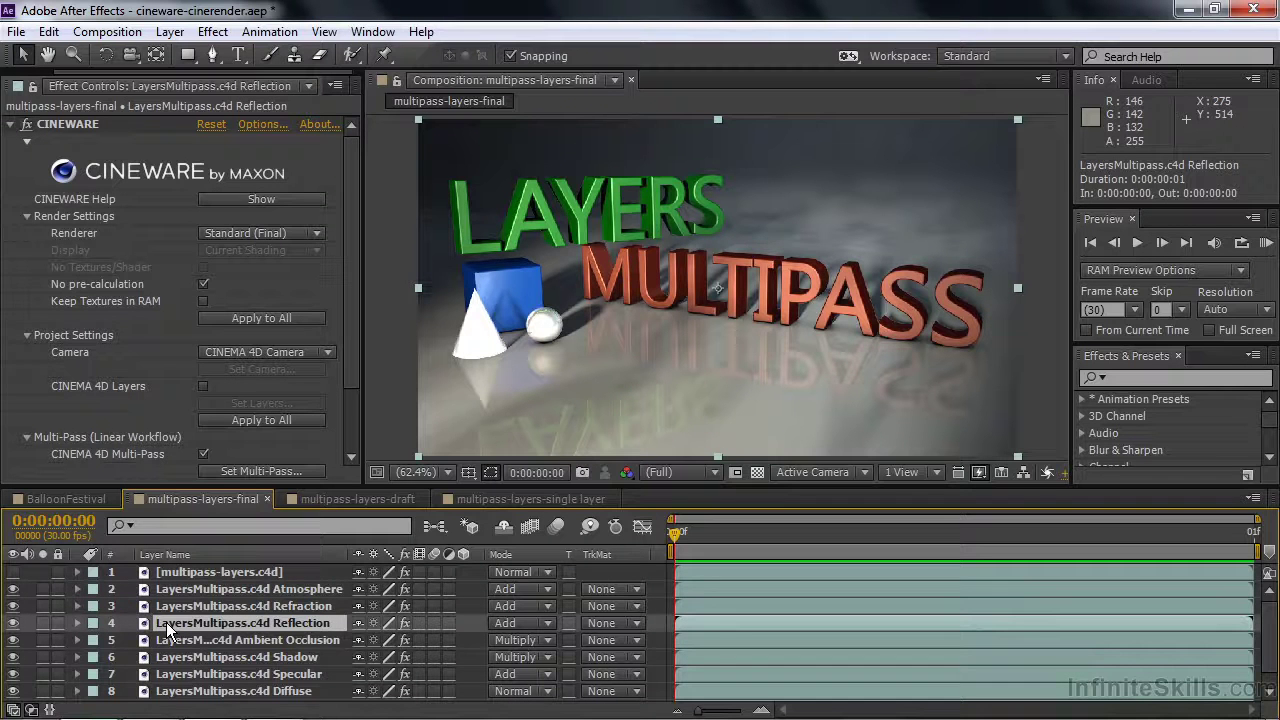
key(ctrl+d)
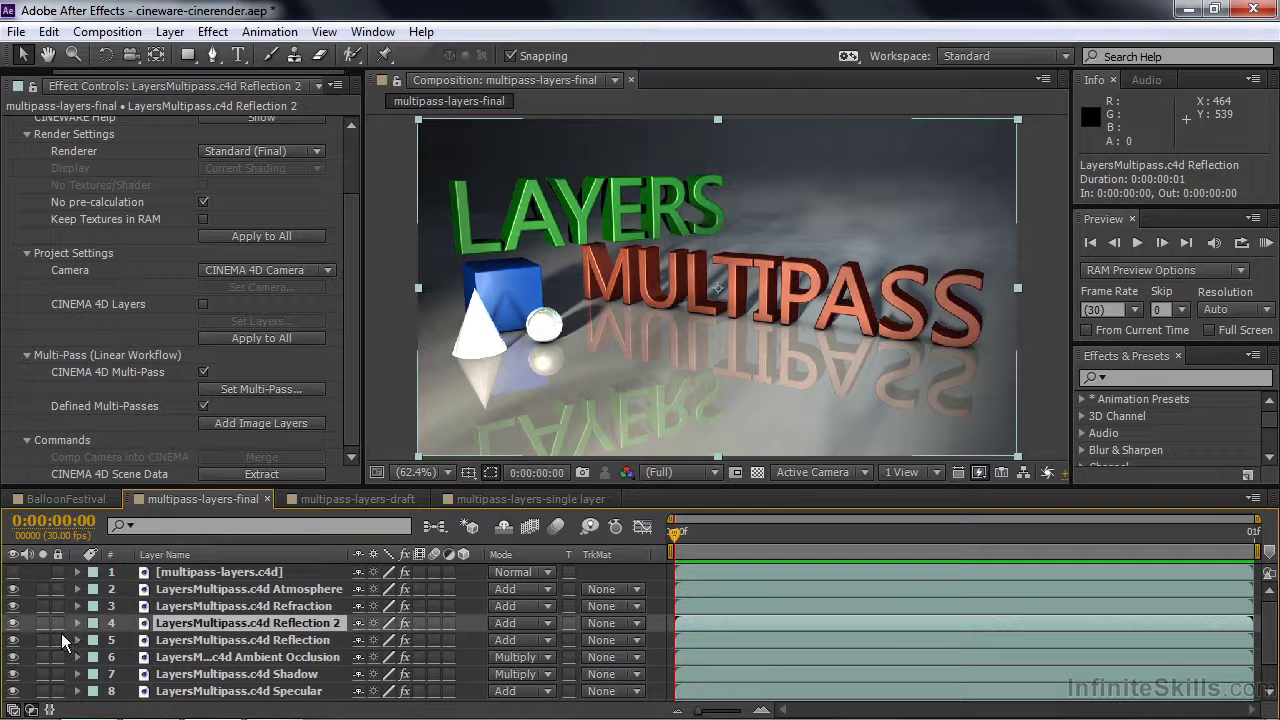
click(13, 623)
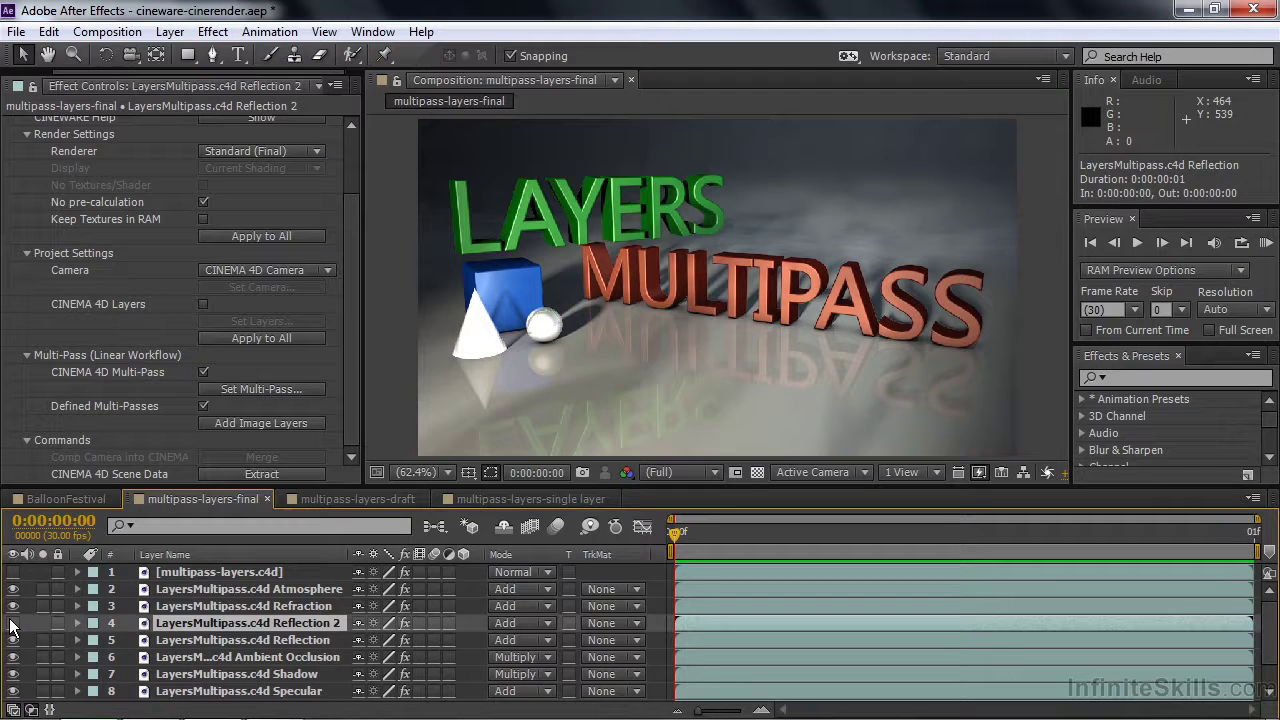
click(13, 623)
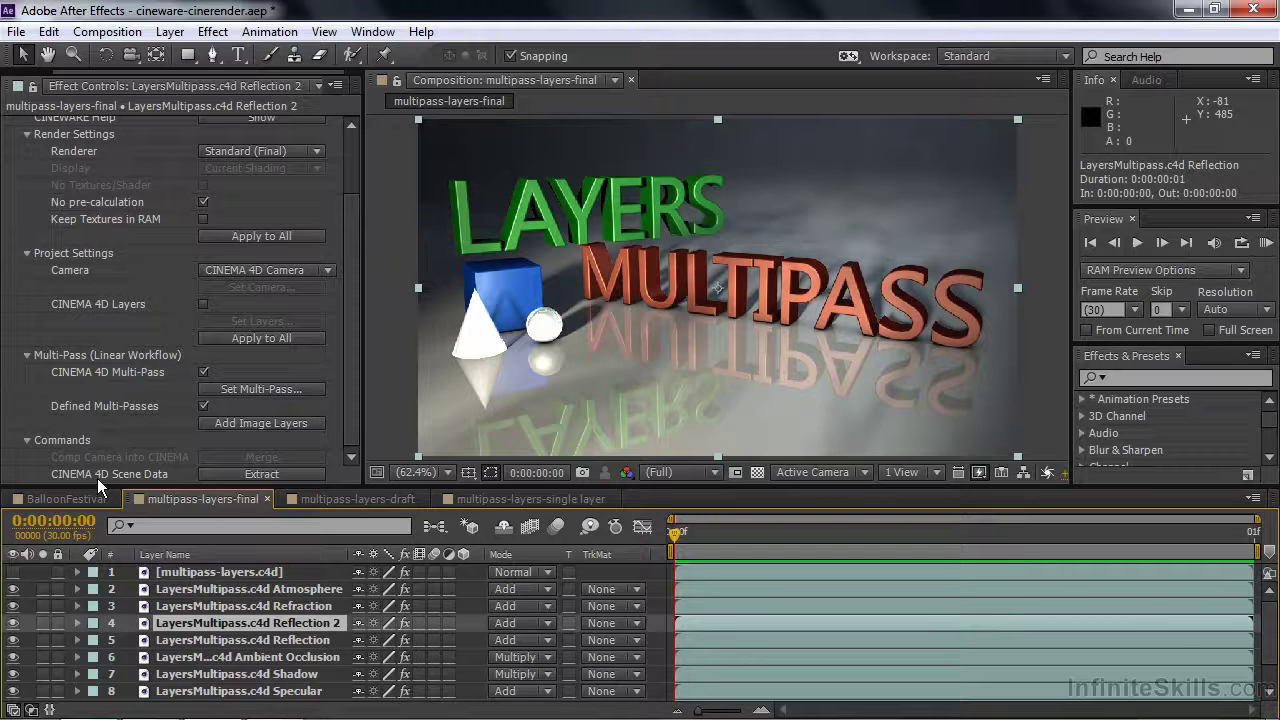
Step: In the multipass-layers-single layer composition, undo the added image layers and Multi-Pass setting, and extract the CINEMA 4D scene data from multipass-layers.c4d
click(501, 500)
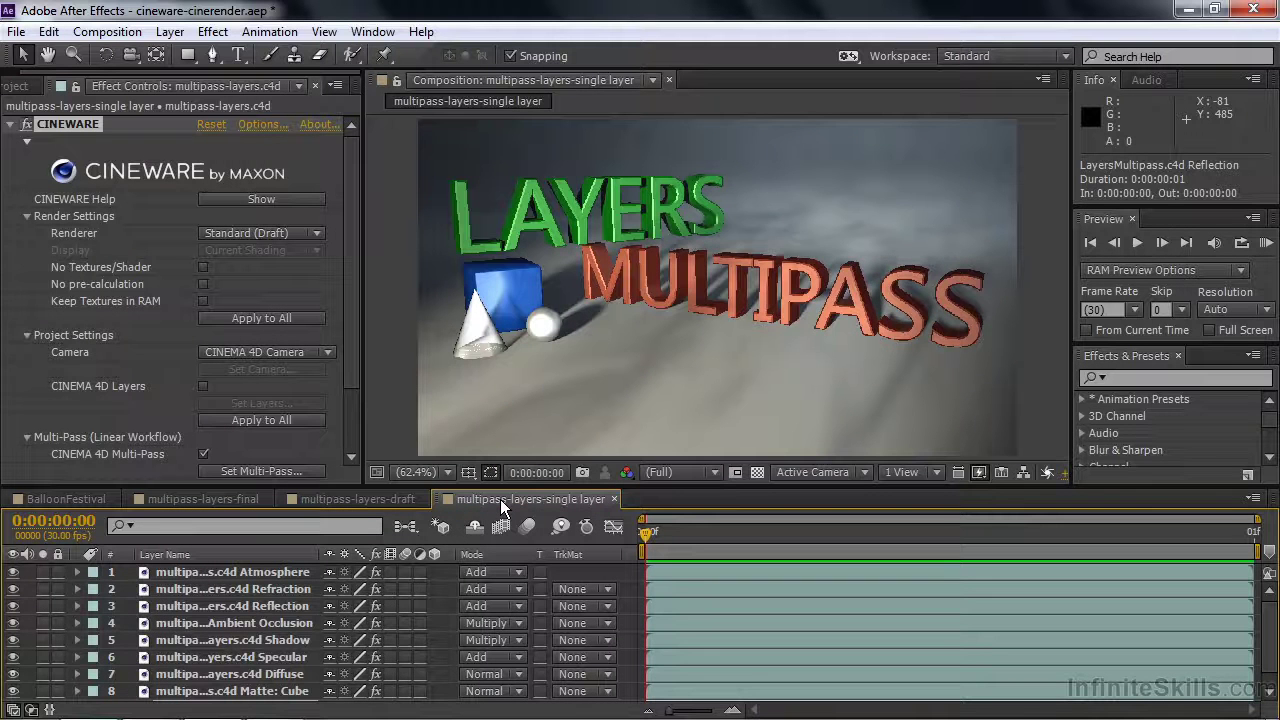
key(ctrl+z)
key(ctrl+z)
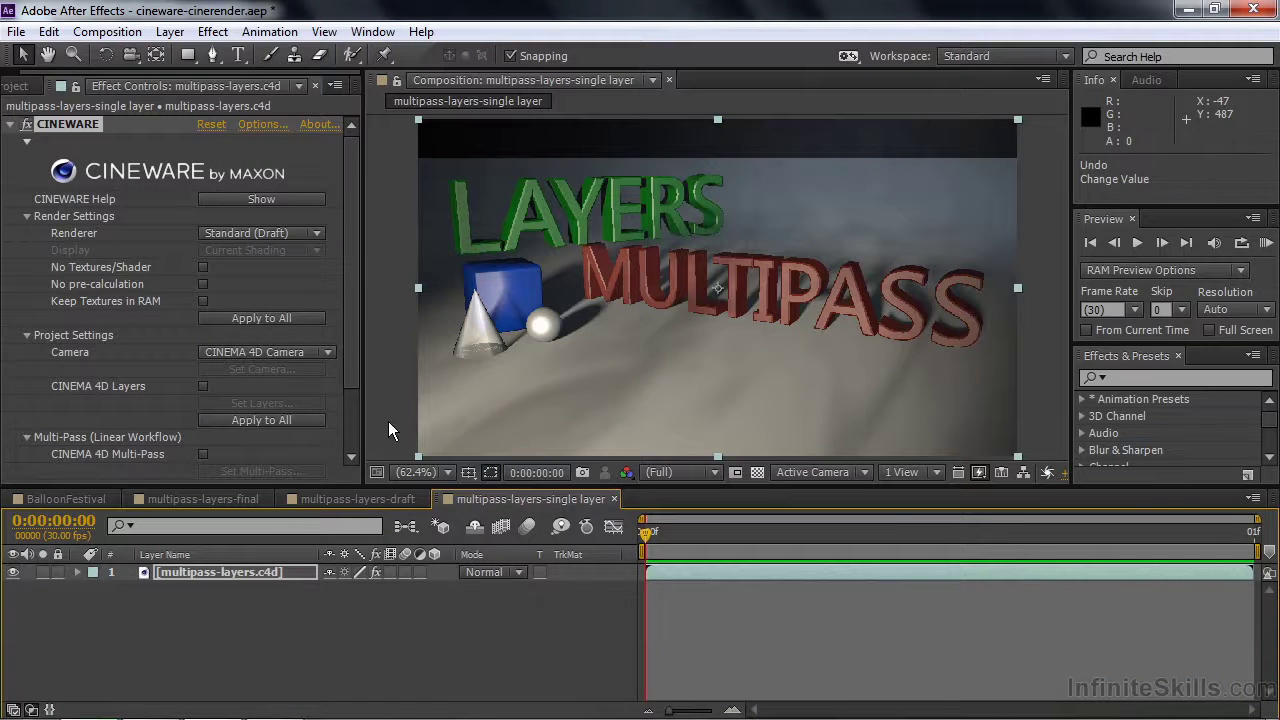
drag(350, 364, 367, 450)
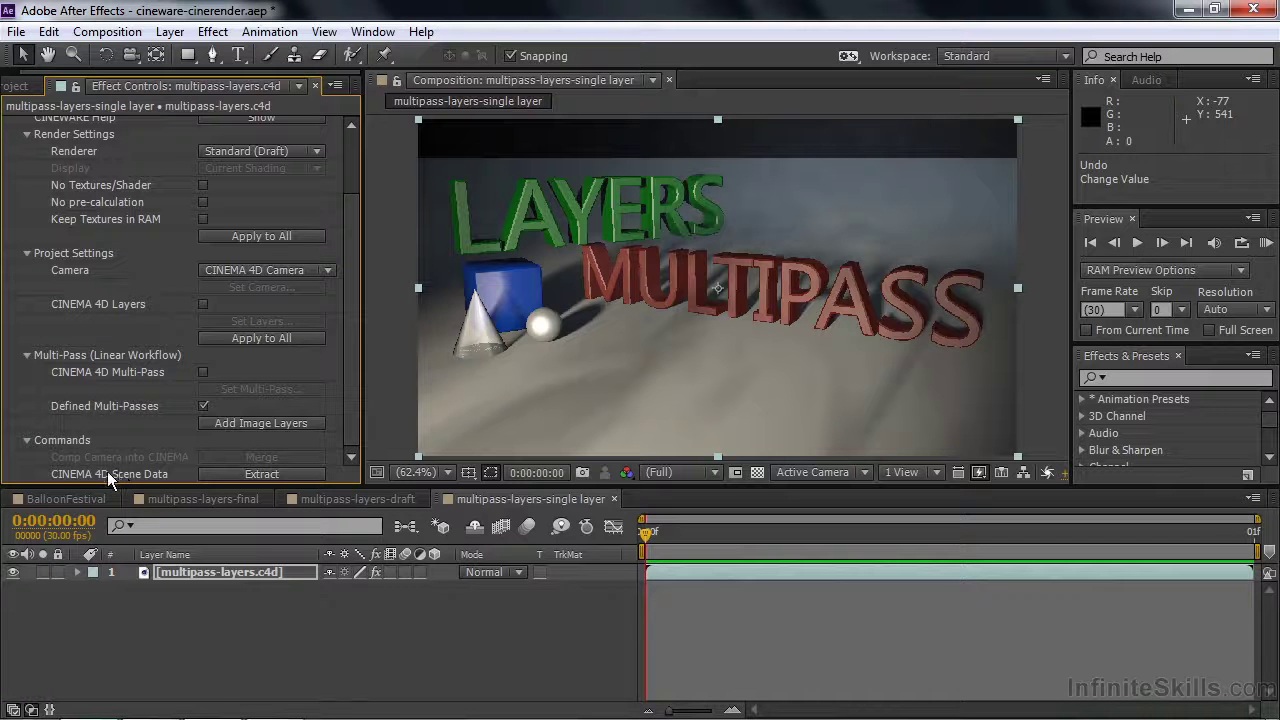
click(240, 472)
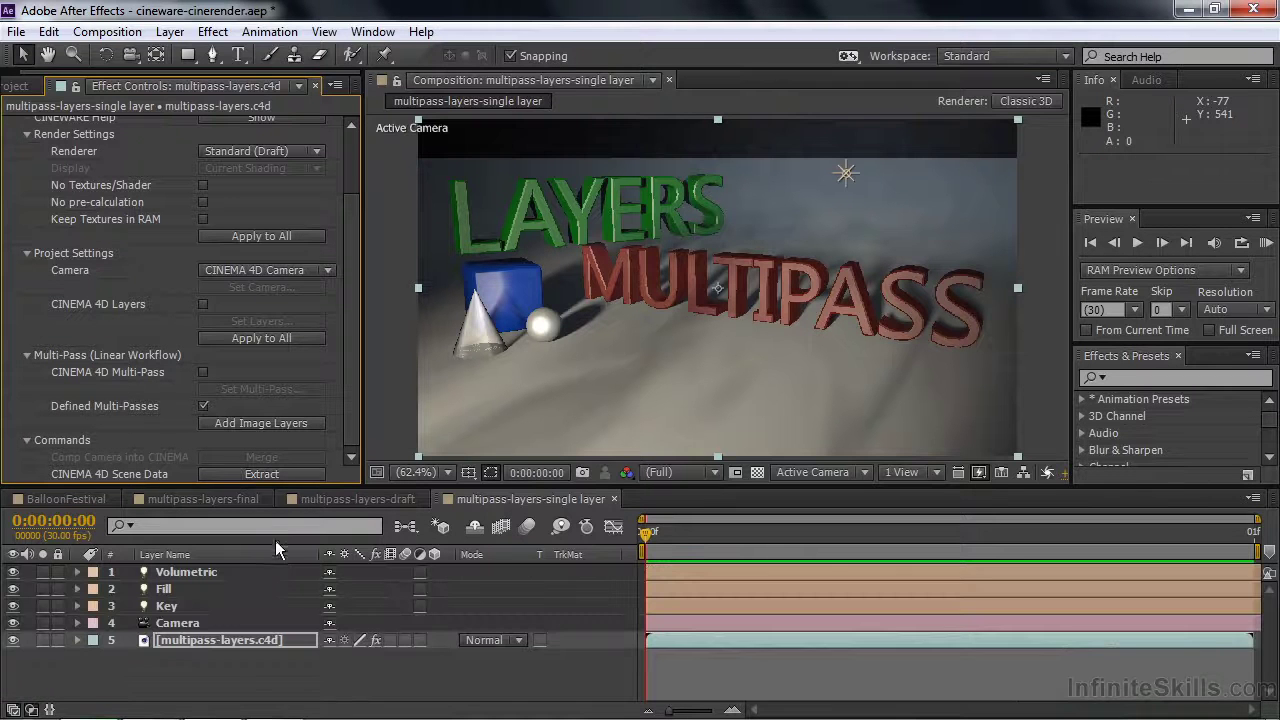